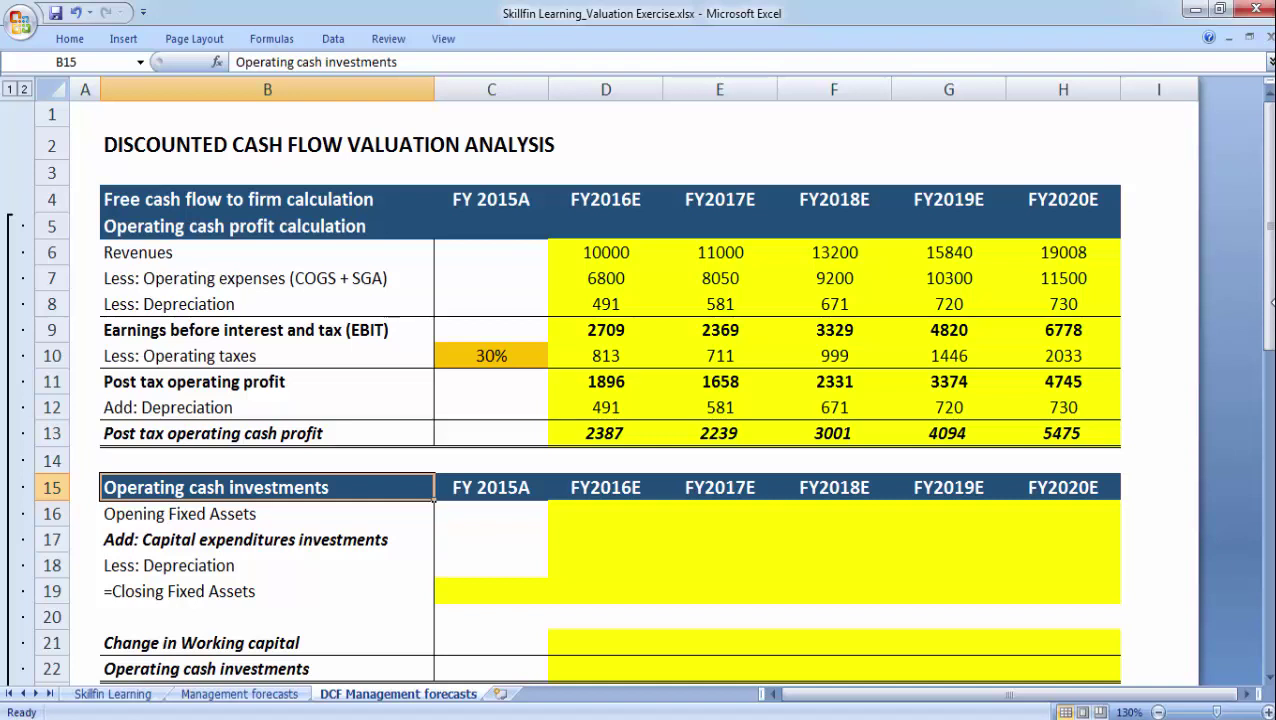
Step: Point out the capital expenditures, Opening Fixed Assets and Closing Fixed Assets rows
{"action": "left_click", "coordinate": [117, 541]}
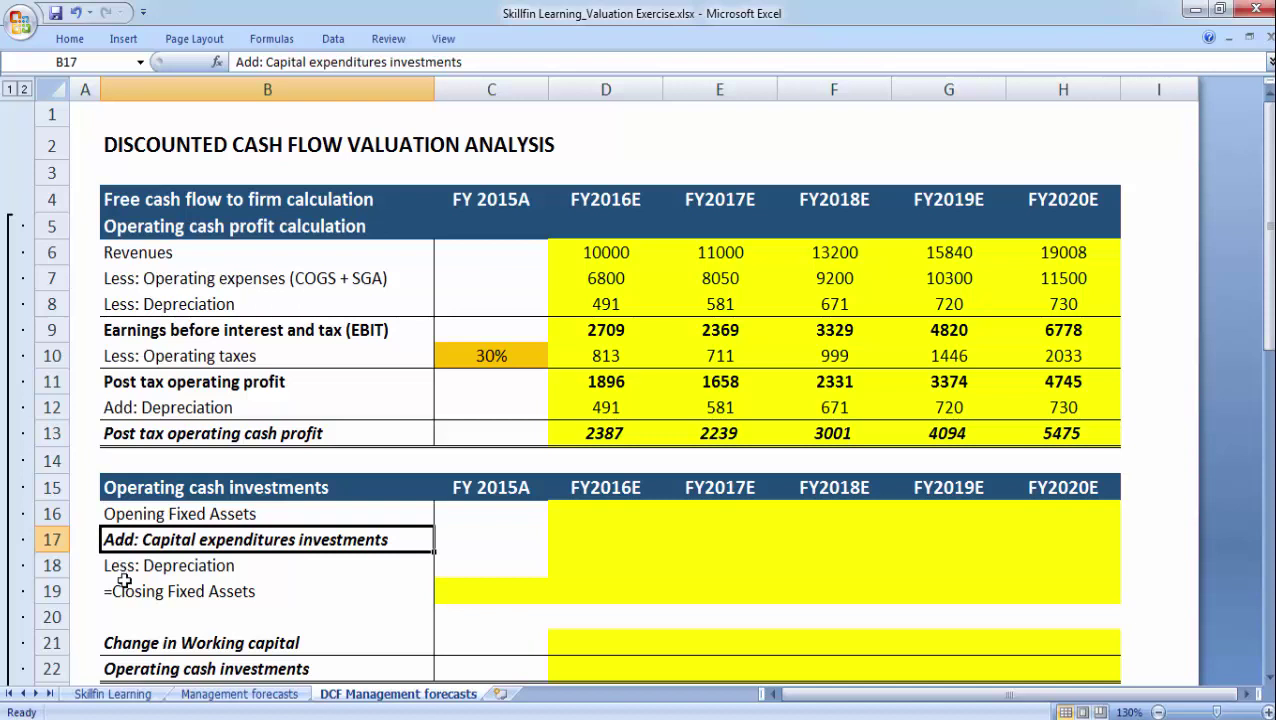
{"action": "left_click", "coordinate": [120, 514]}
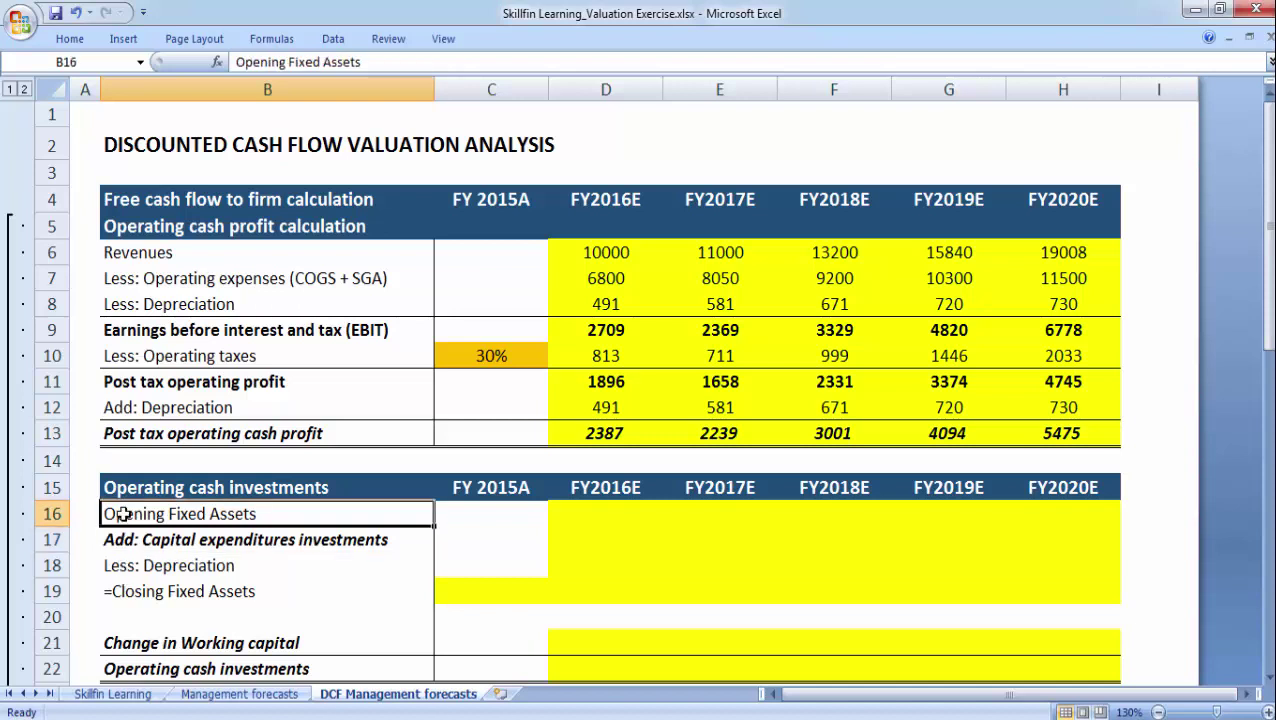
{"action": "left_click", "coordinate": [137, 593]}
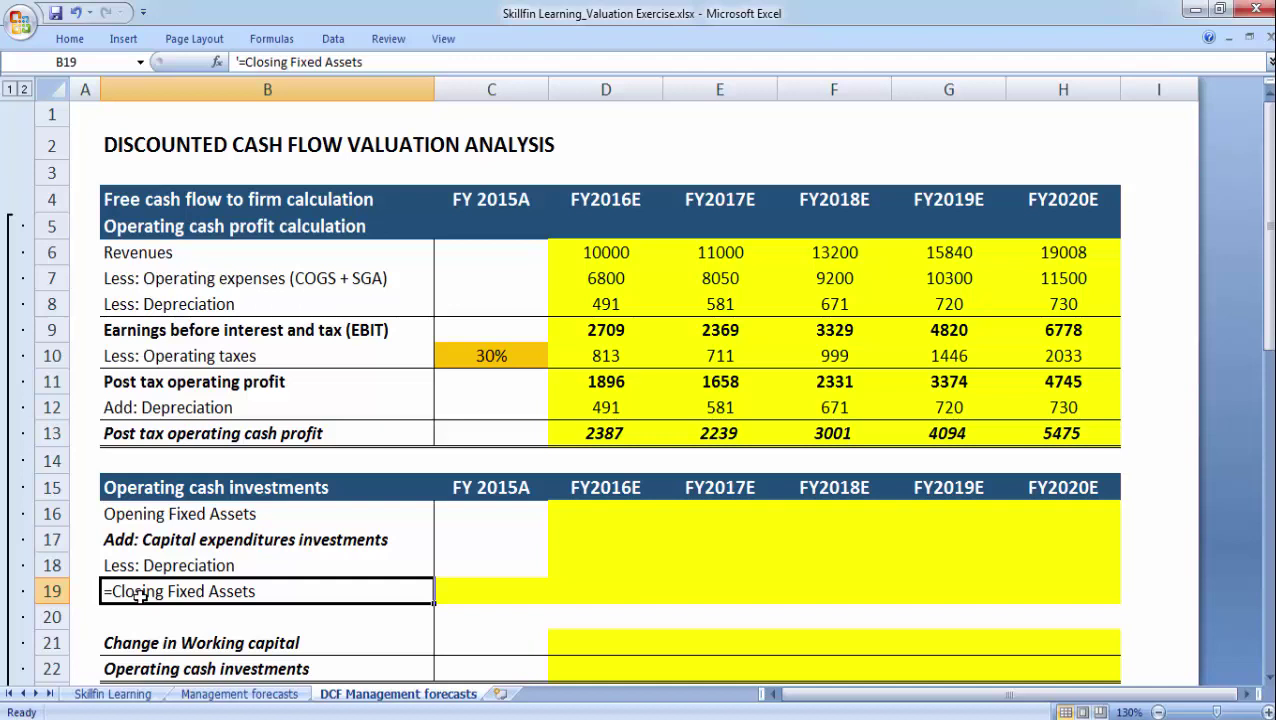
{"action": "left_click", "coordinate": [138, 540]}
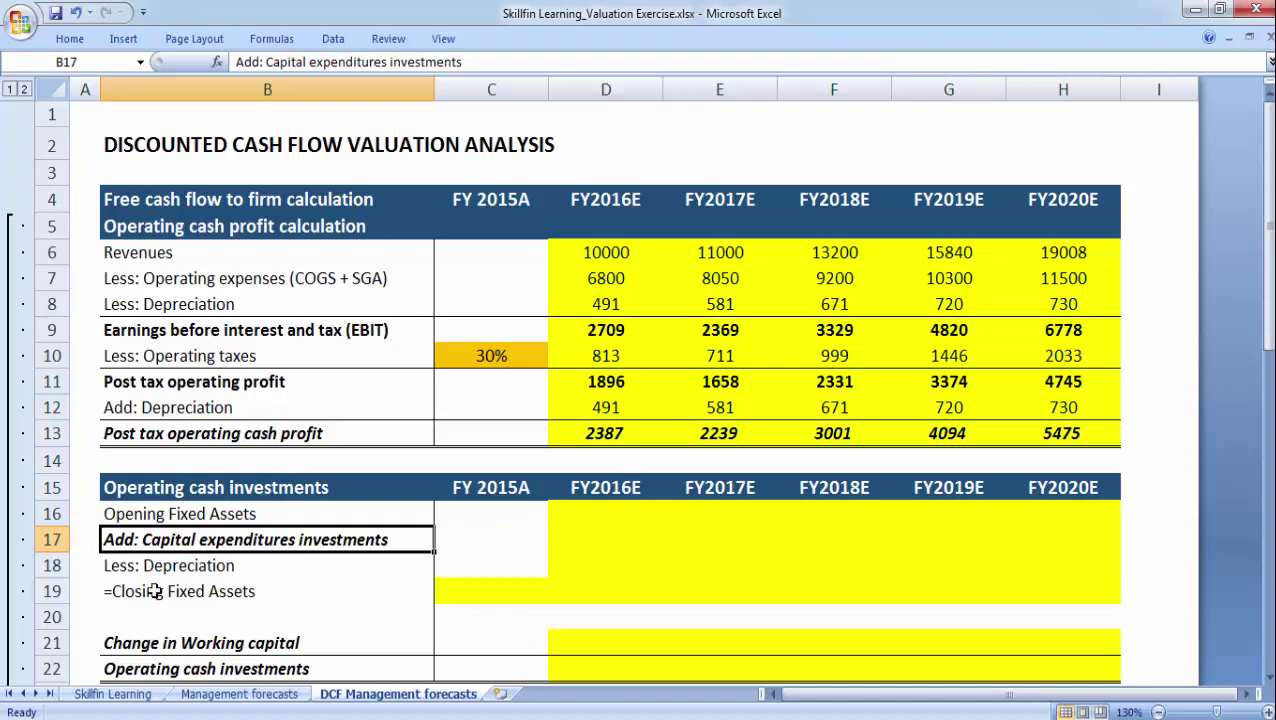
Step: Link DCF cell C19 to Management forecasts C24 so FY 2015A closing fixed assets show 20000
{"action": "left_click", "coordinate": [507, 596]}
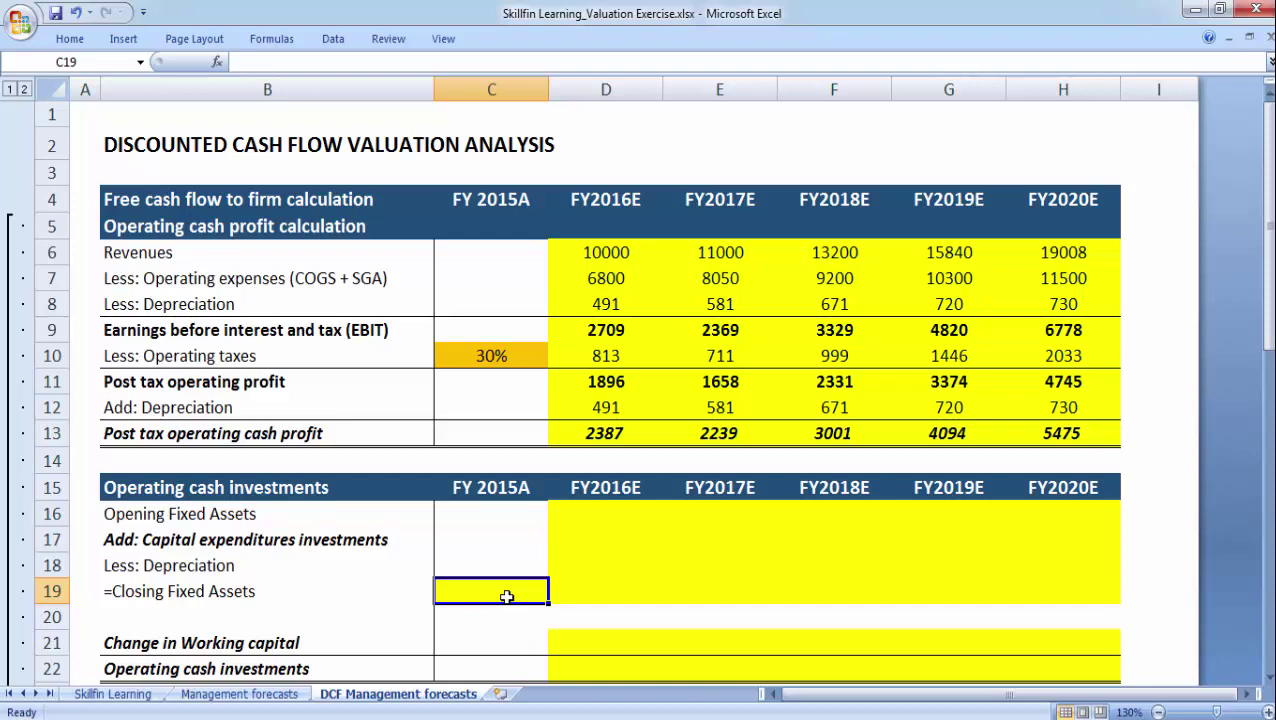
{"action": "type", "text": "="}
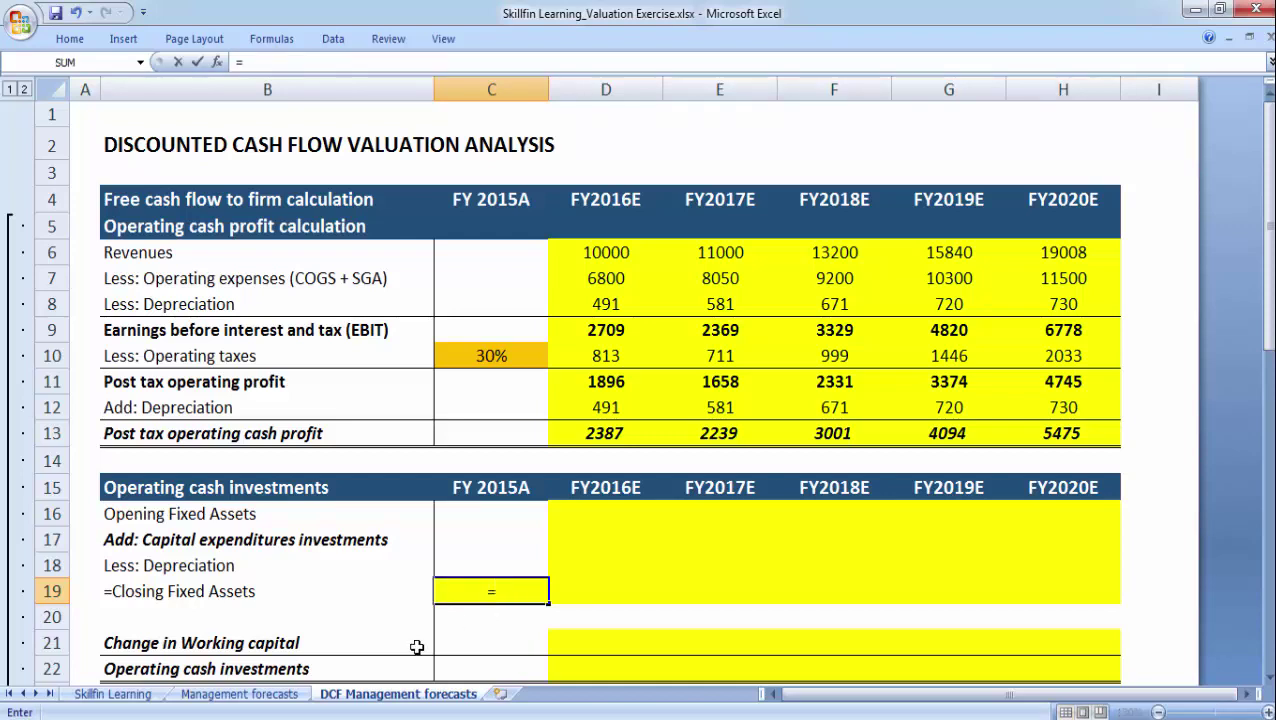
{"action": "left_click", "coordinate": [252, 696]}
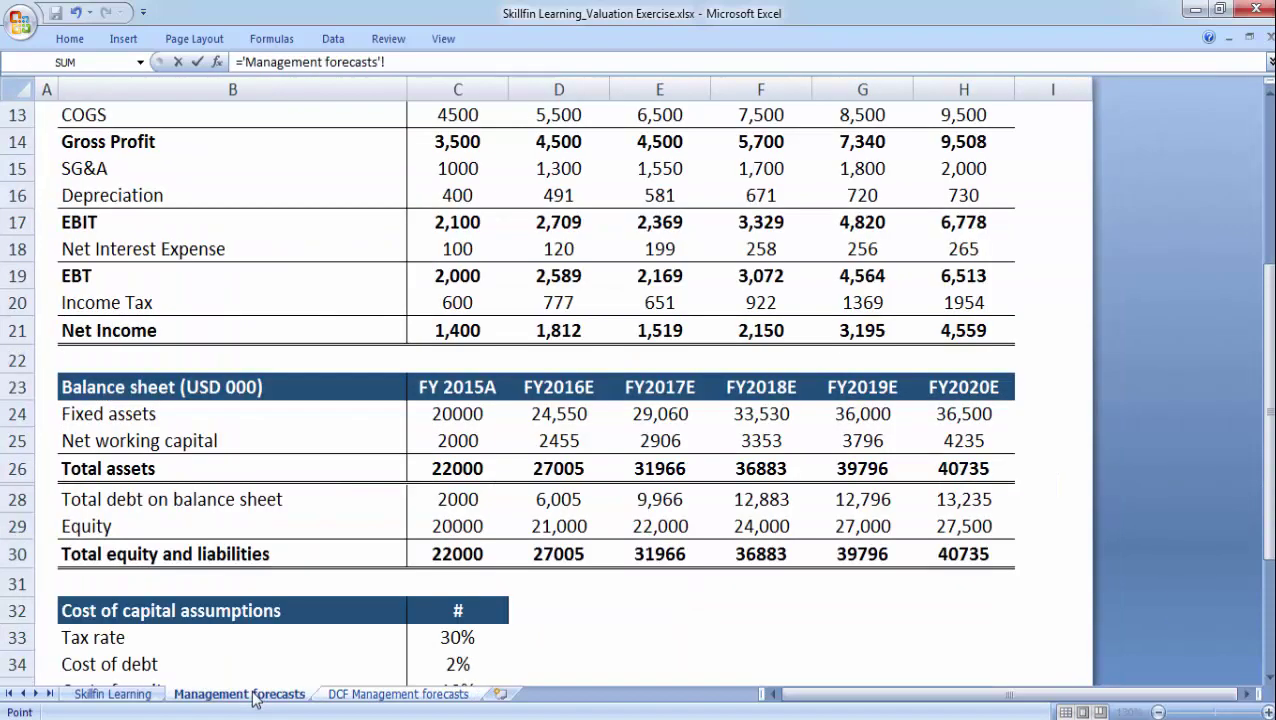
{"action": "left_click", "coordinate": [461, 419]}
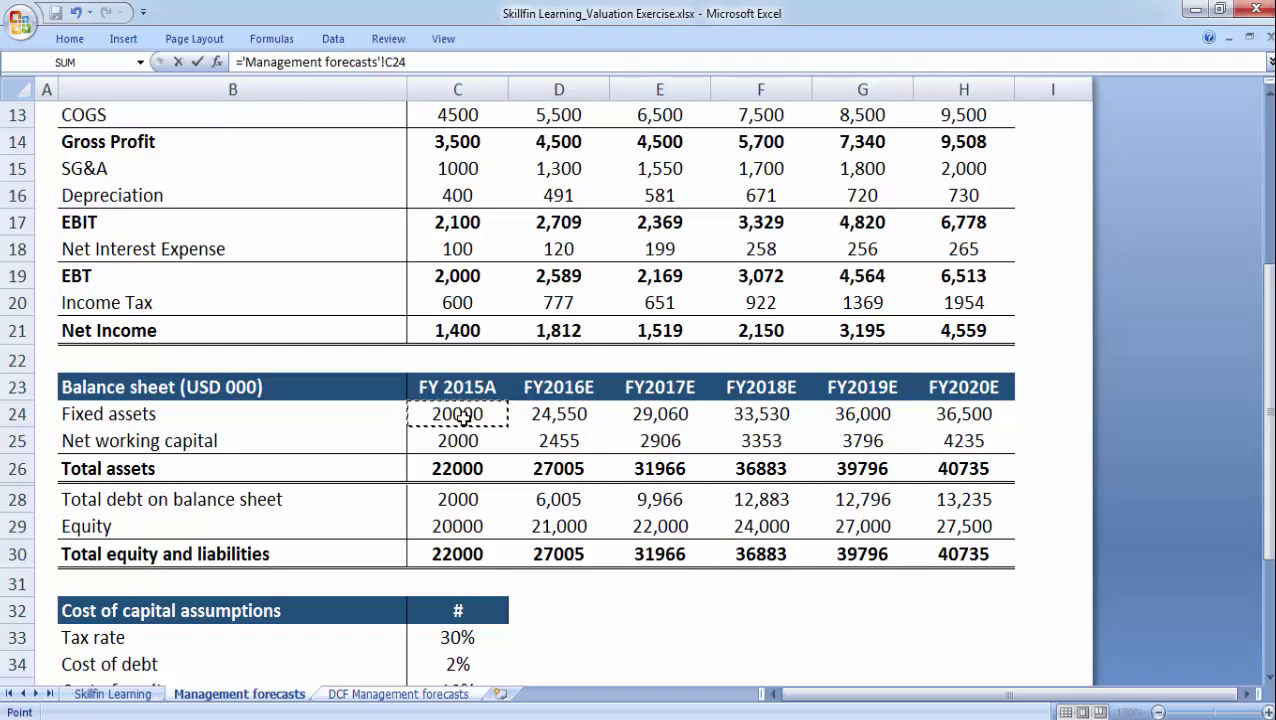
{"action": "key", "text": "Return"}
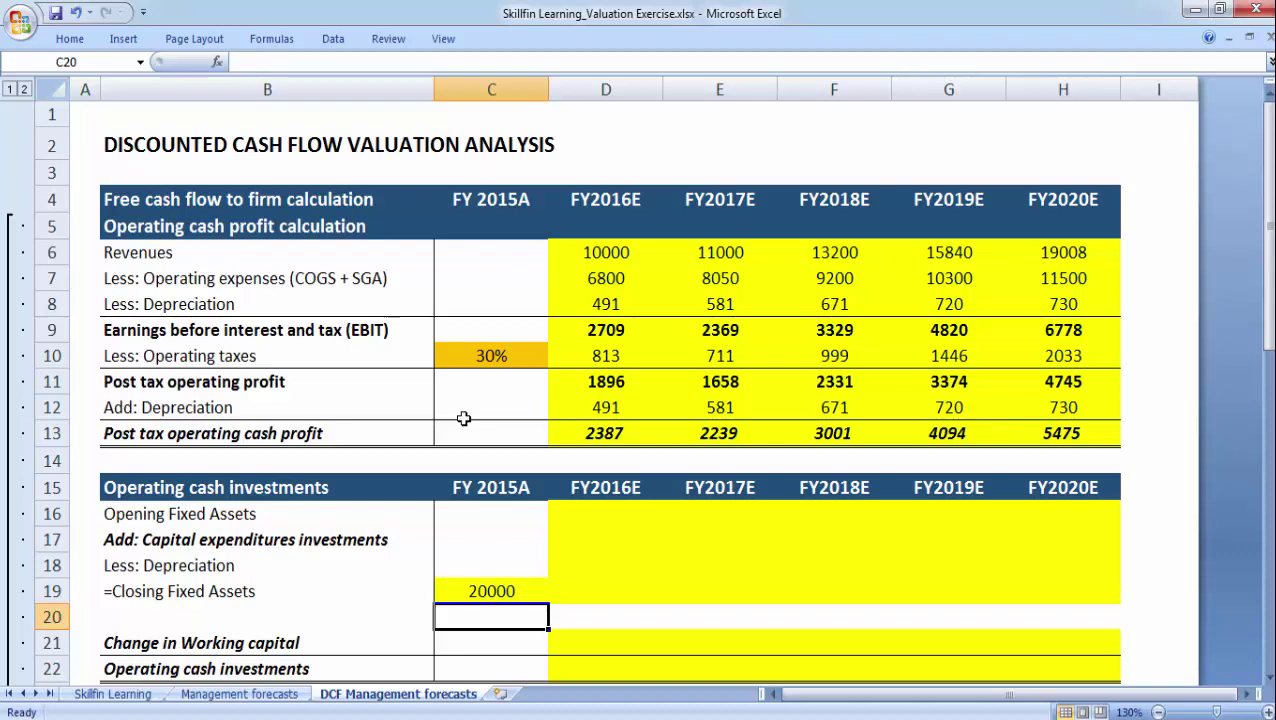
Step: Set D16 to =C19 so FY2016E opening fixed assets show 20000
{"action": "left_click", "coordinate": [603, 512]}
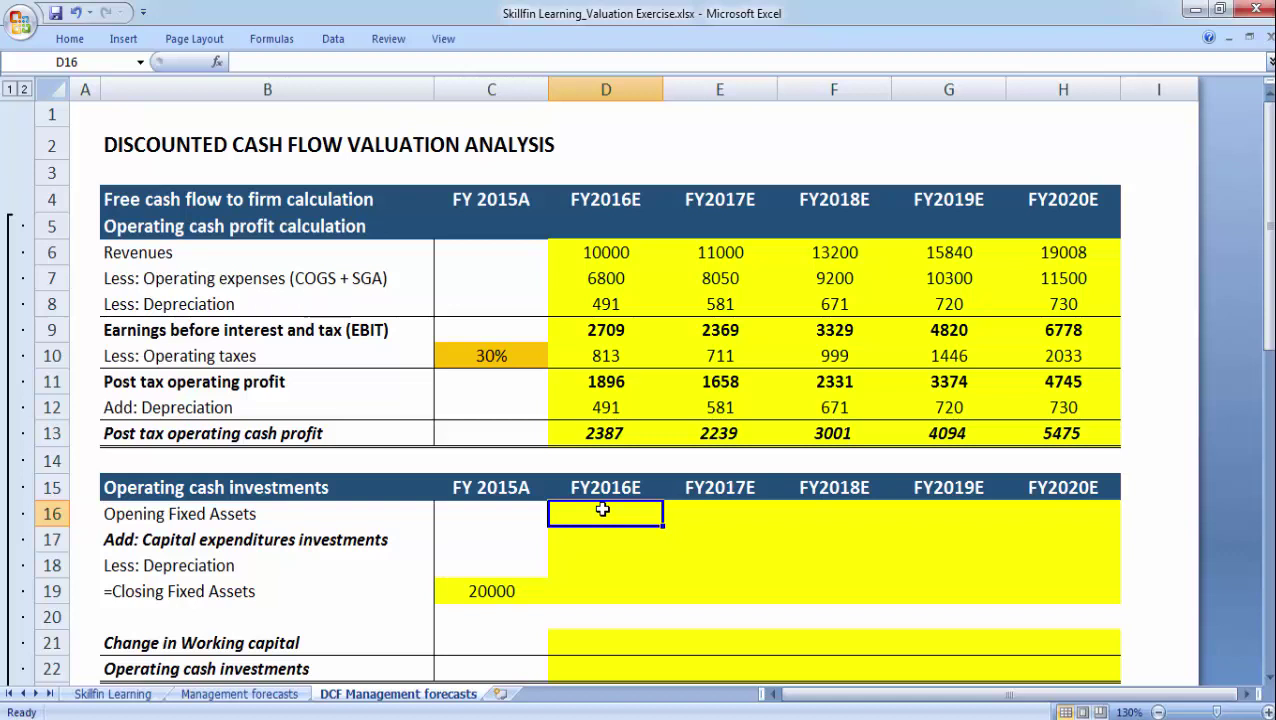
{"action": "type", "text": "="}
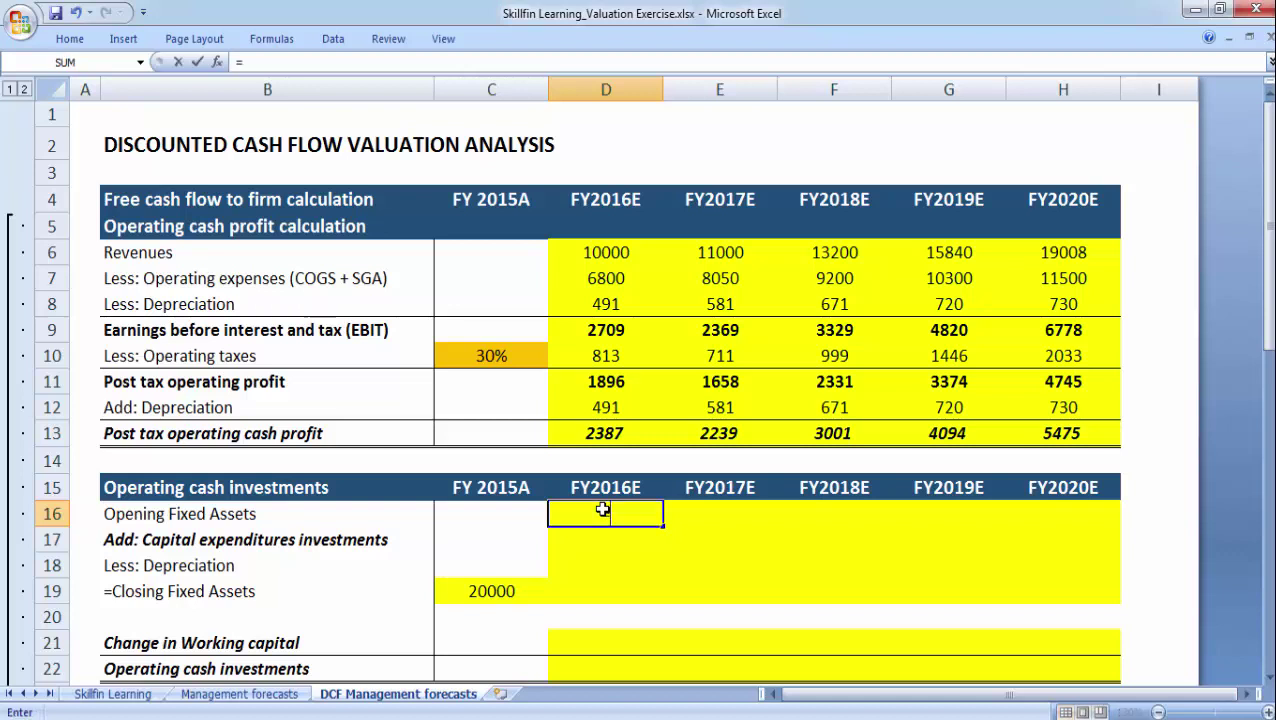
{"action": "left_click", "coordinate": [528, 591]}
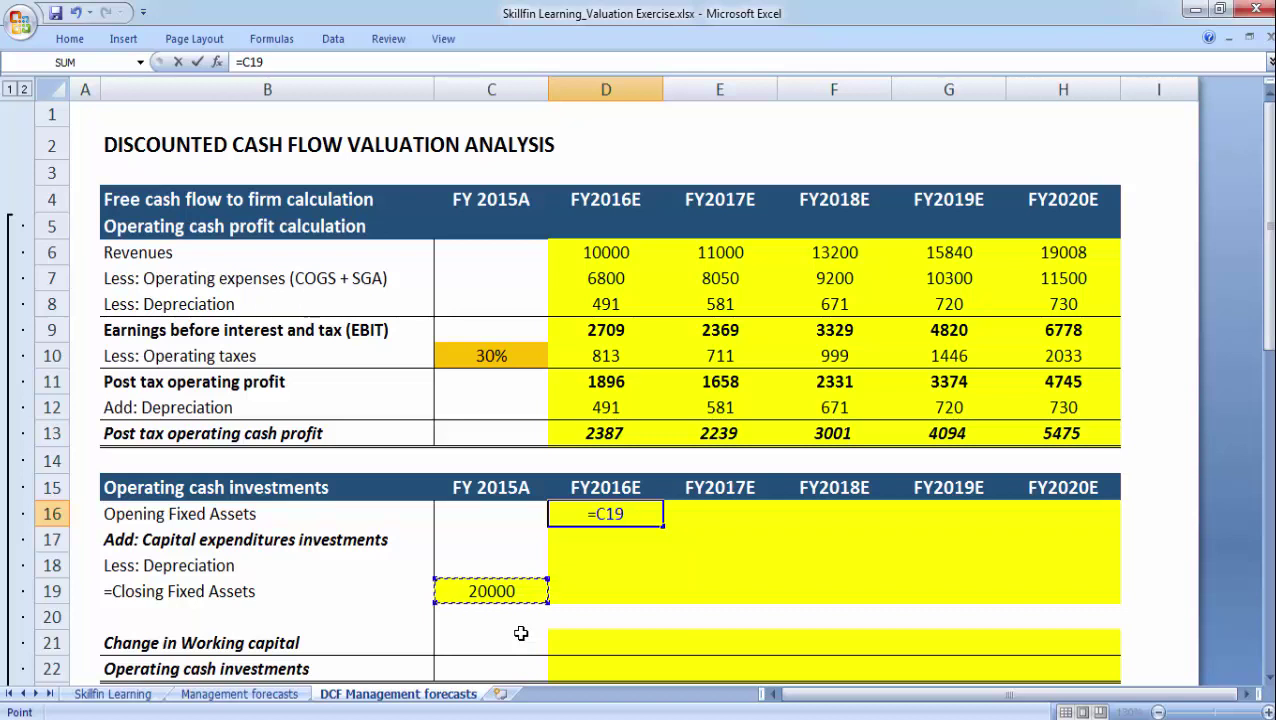
{"action": "key", "text": "Return"}
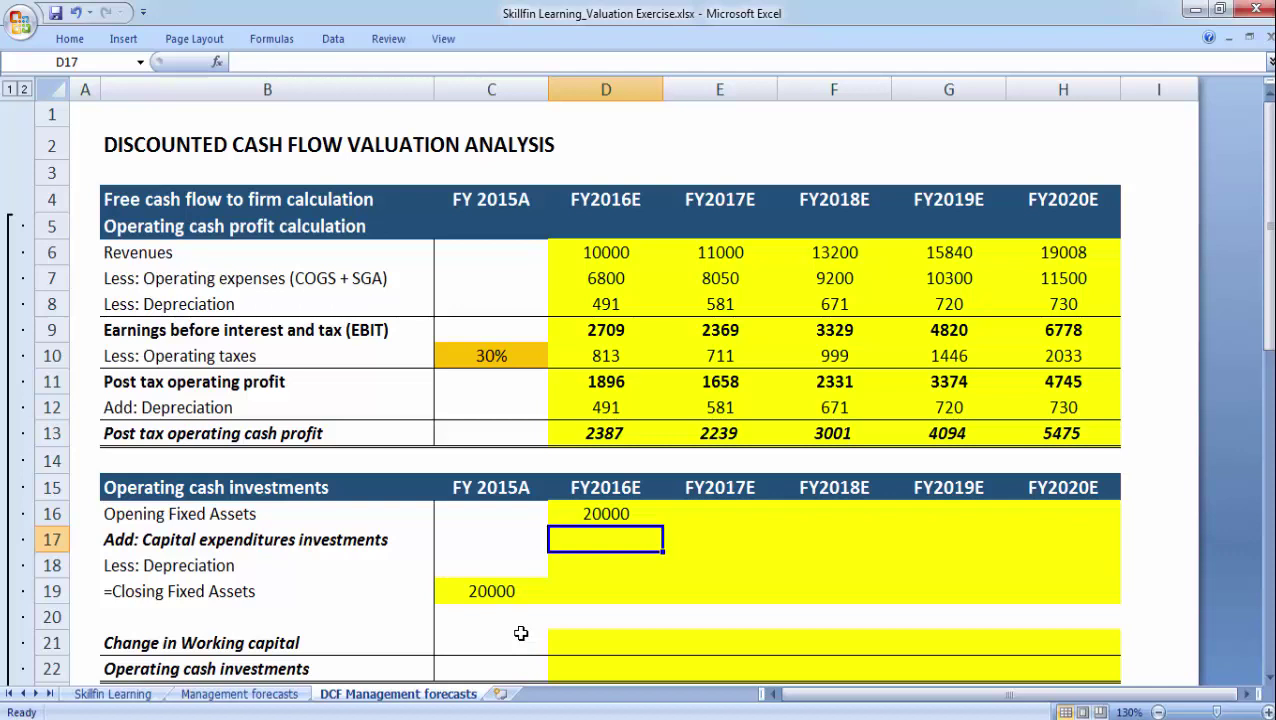
{"action": "key", "text": "Down"}
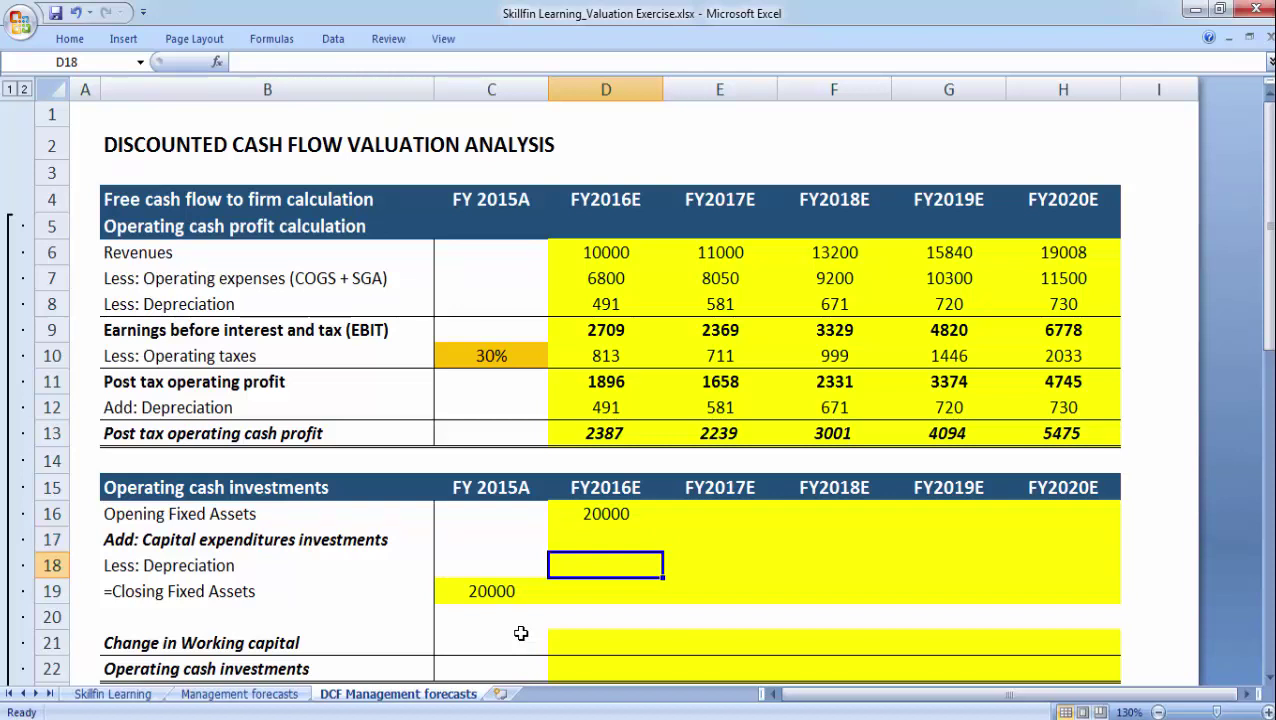
Step: Link FY2016E depreciation in D18 to cell D8, showing 491
{"action": "type", "text": "="}
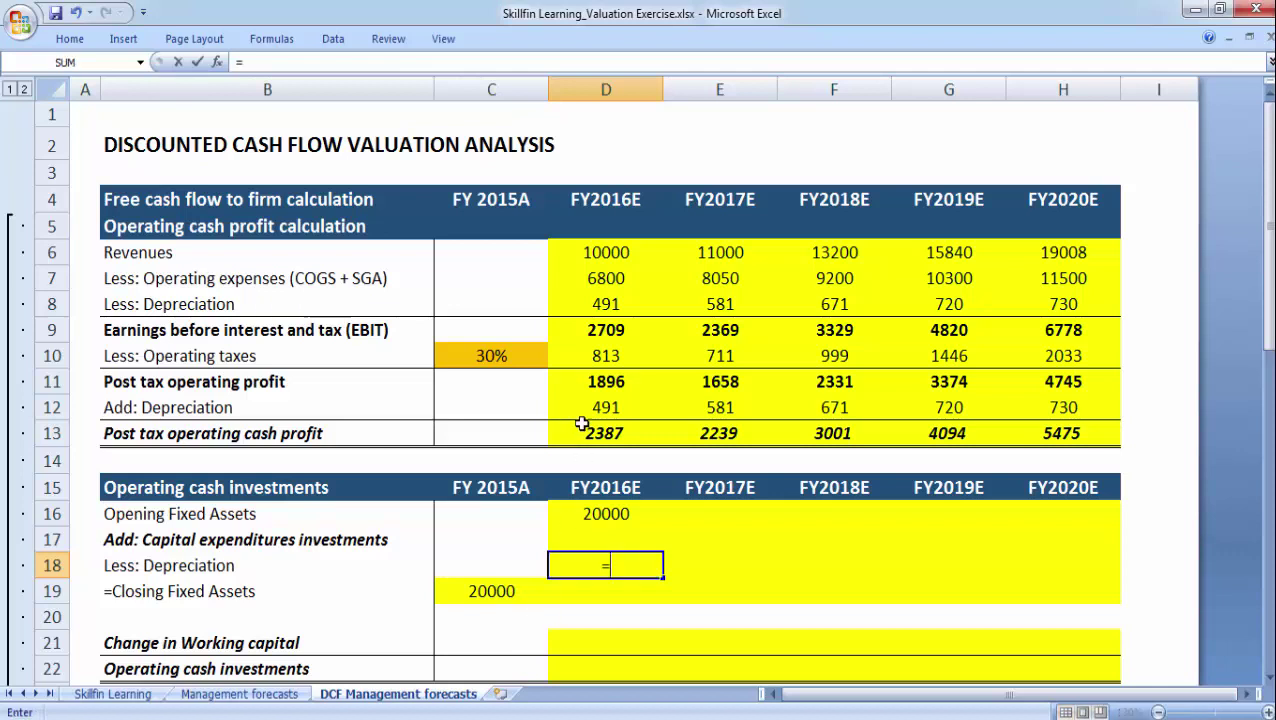
{"action": "left_click", "coordinate": [585, 305]}
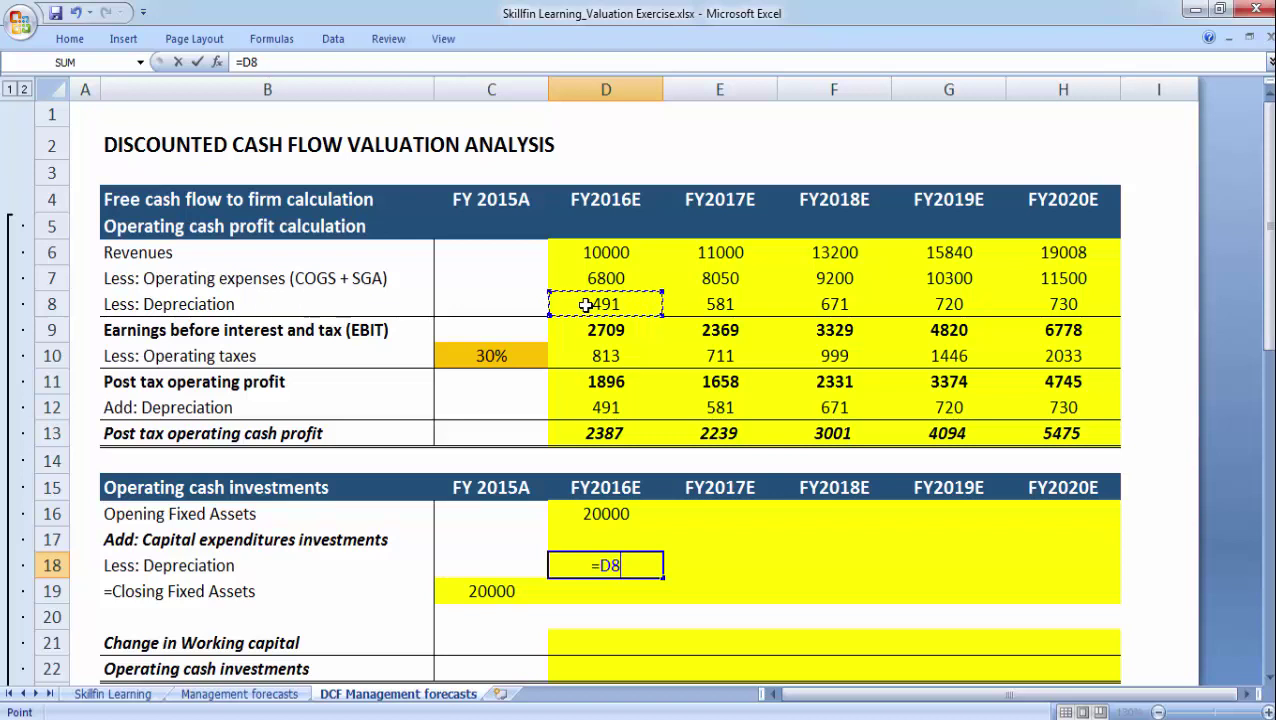
{"action": "key", "text": "Return"}
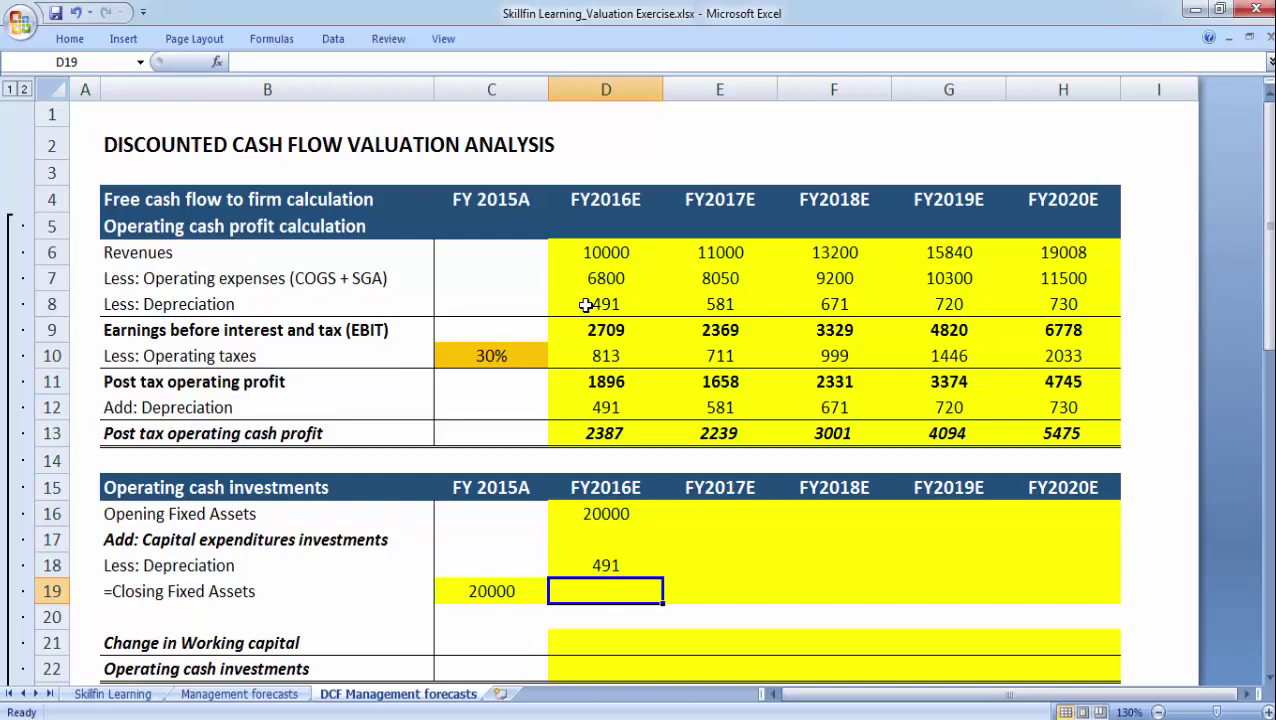
Step: Link FY2016E closing fixed assets D19 to Management forecasts D24, showing 24550
{"action": "type", "text": "="}
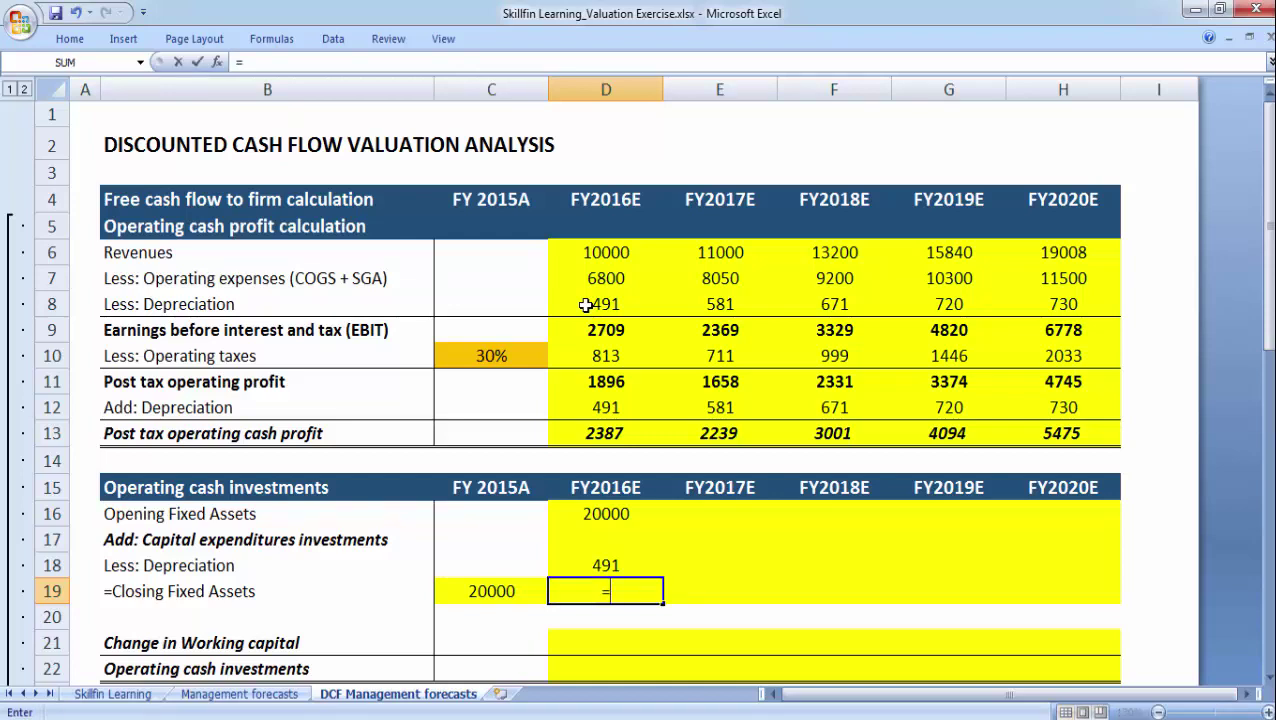
{"action": "left_click", "coordinate": [262, 697]}
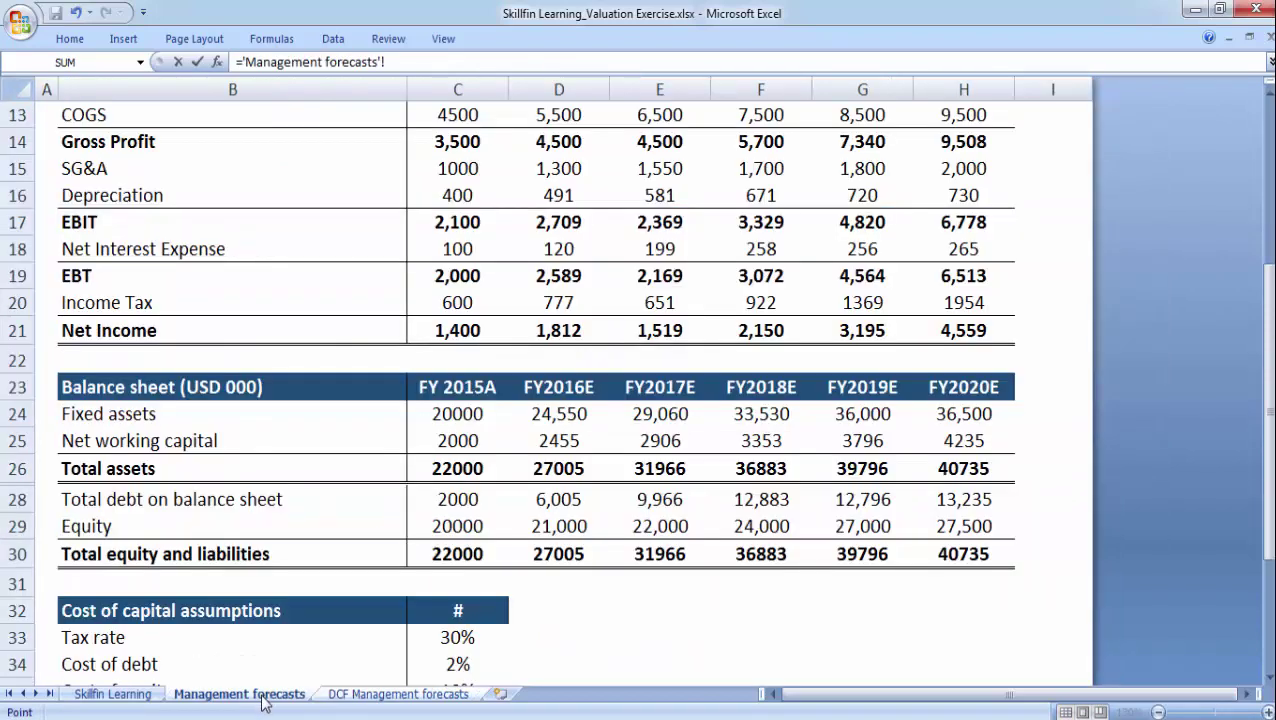
{"action": "left_click", "coordinate": [568, 417]}
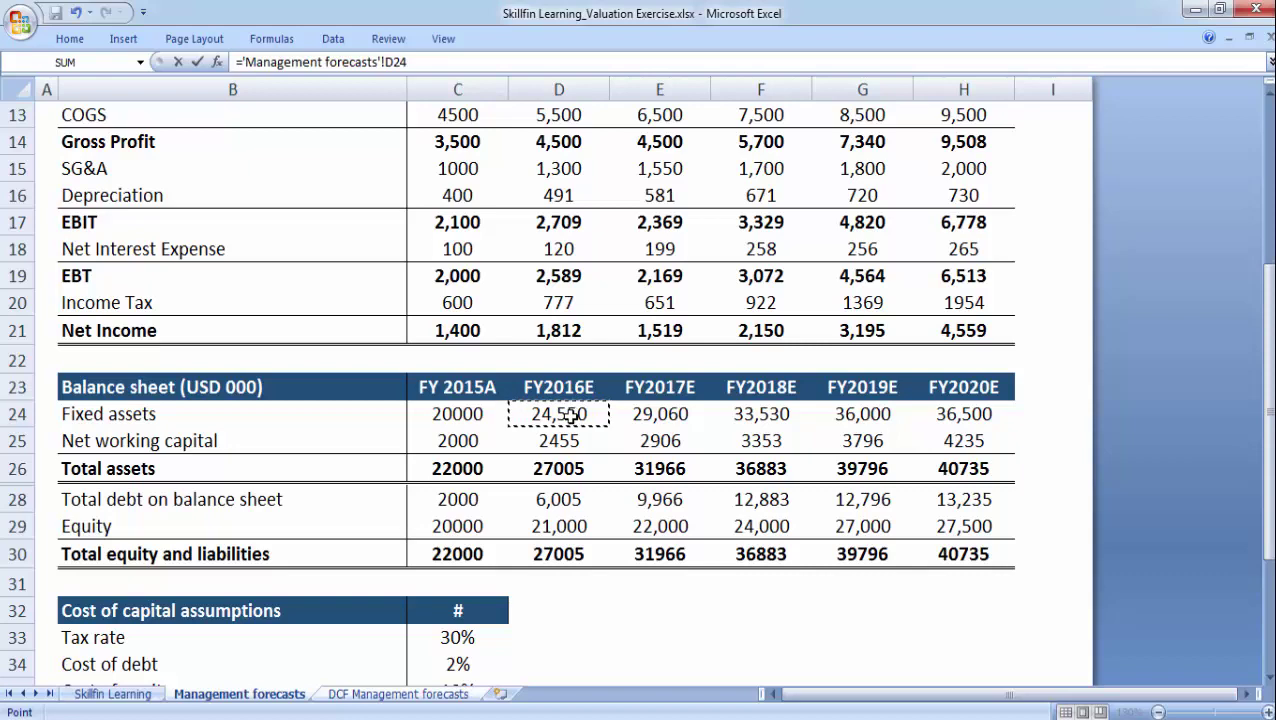
{"action": "key", "text": "Return"}
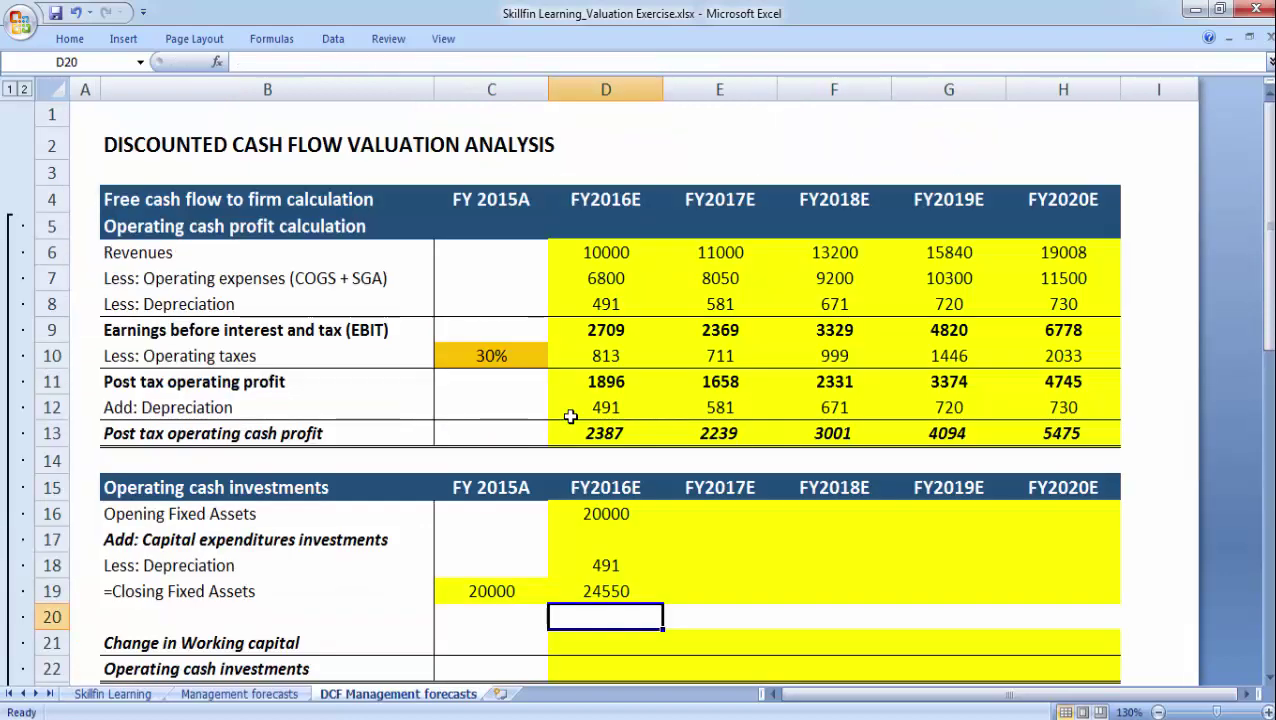
{"action": "key", "text": "Up"}
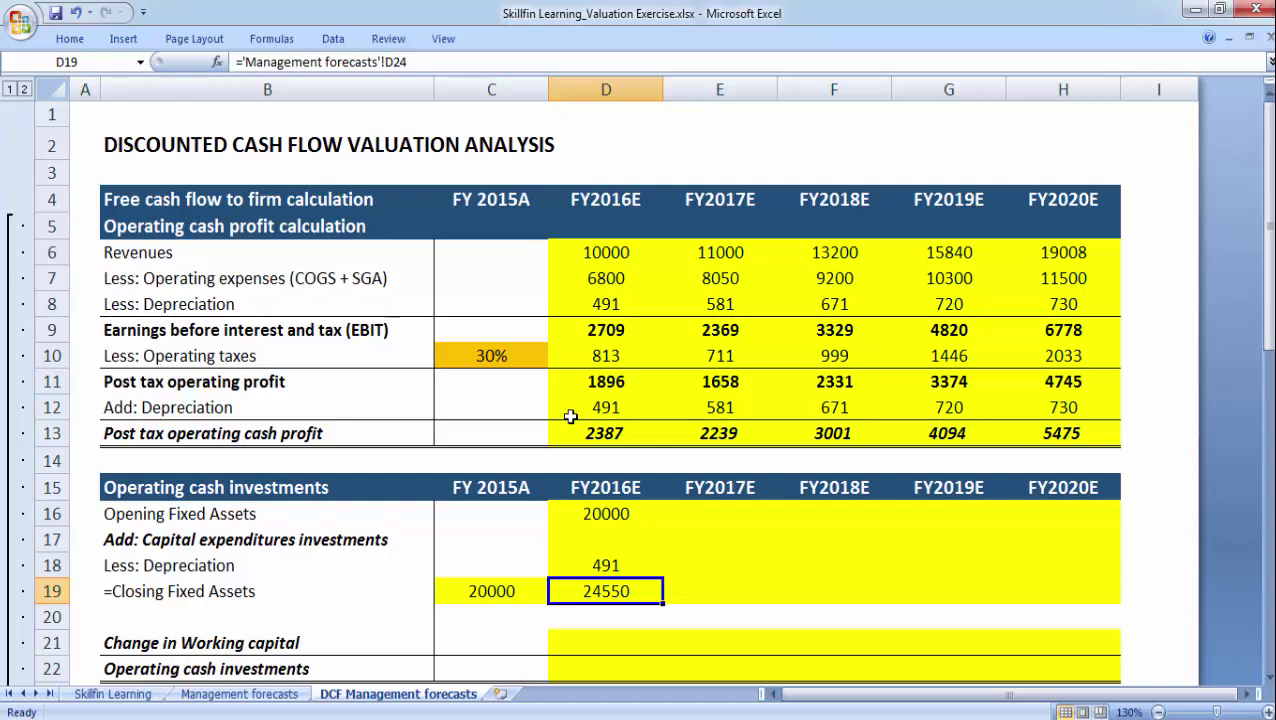
Step: Enter =D19-D16+D18 in D17 so FY2016E capital expenditure shows 5041
{"action": "left_click", "coordinate": [570, 543]}
{"action": "type", "text": "="}
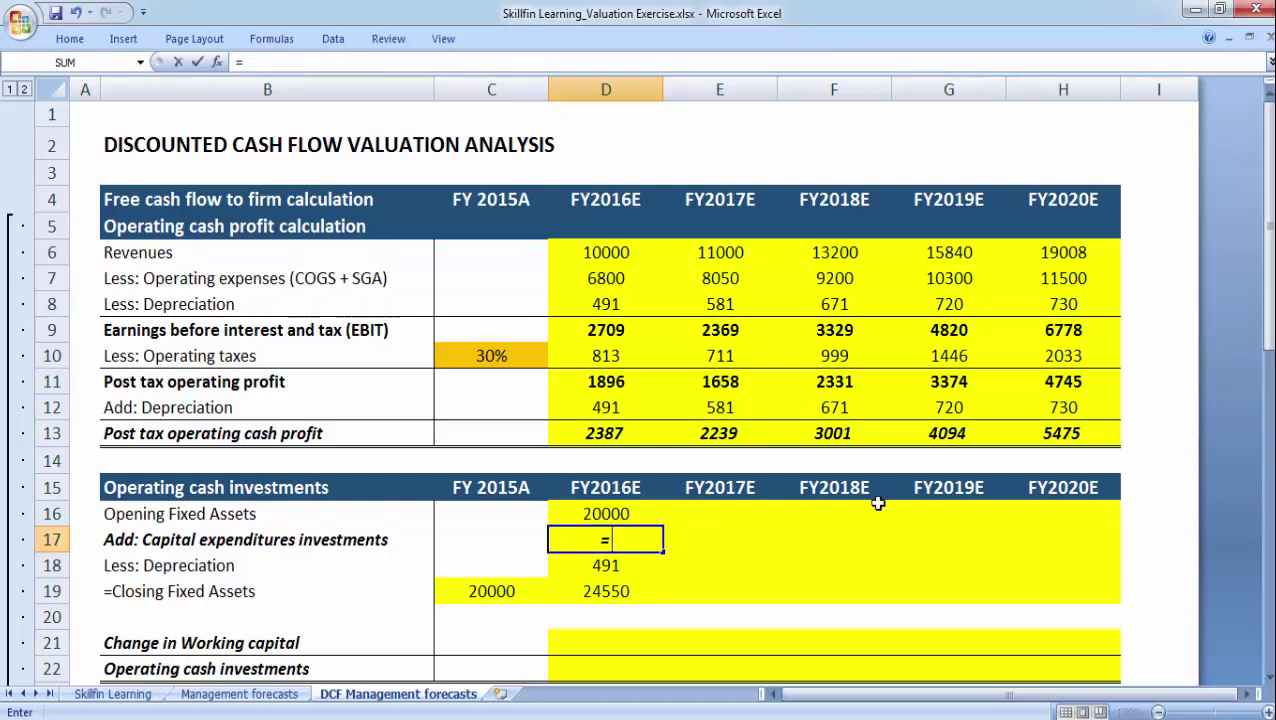
{"action": "key", "text": "Down"}
{"action": "key", "text": "Down"}
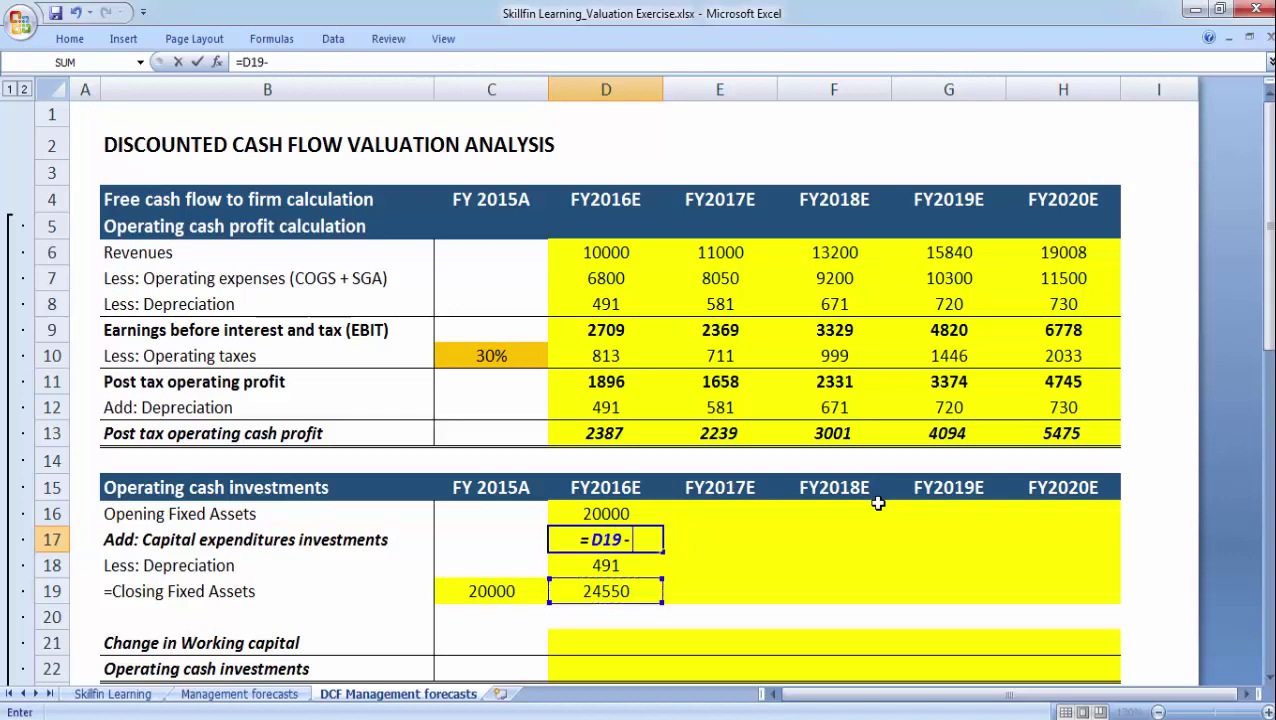
{"action": "type", "text": "-"}
{"action": "key", "text": "Up"}
{"action": "key", "text": "Up"}
{"action": "key", "text": "Down"}
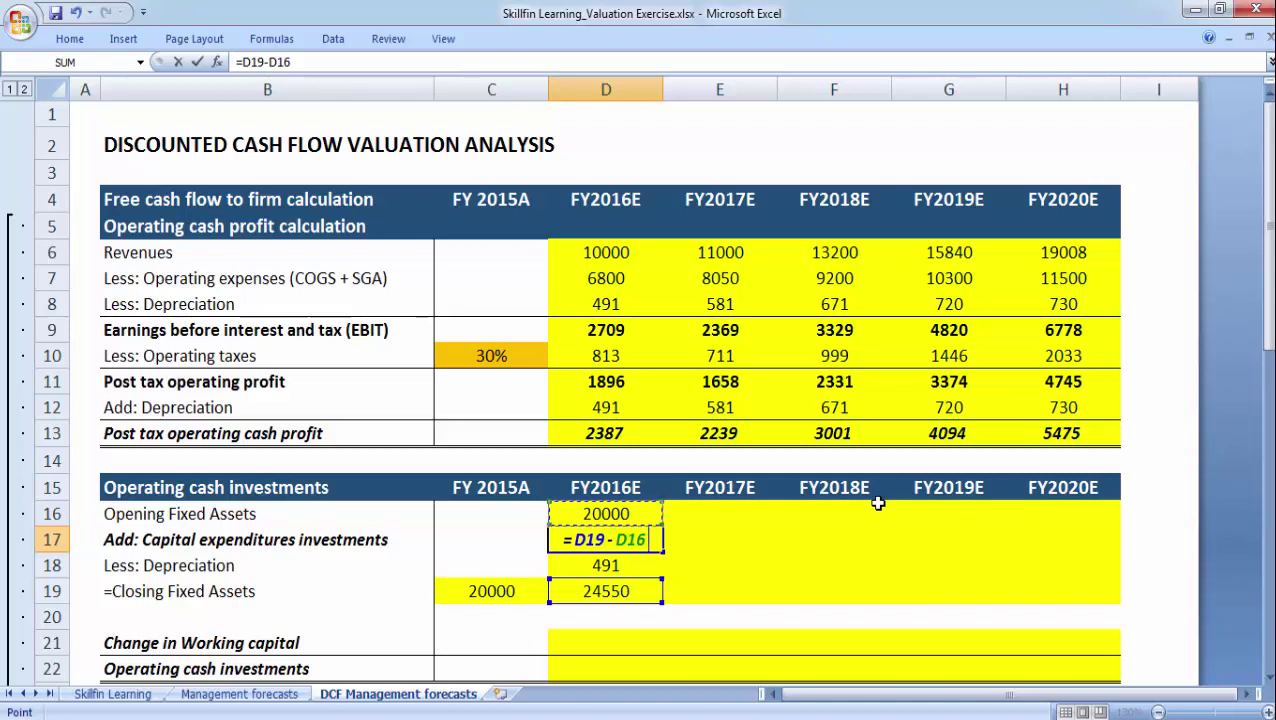
{"action": "type", "text": "+"}
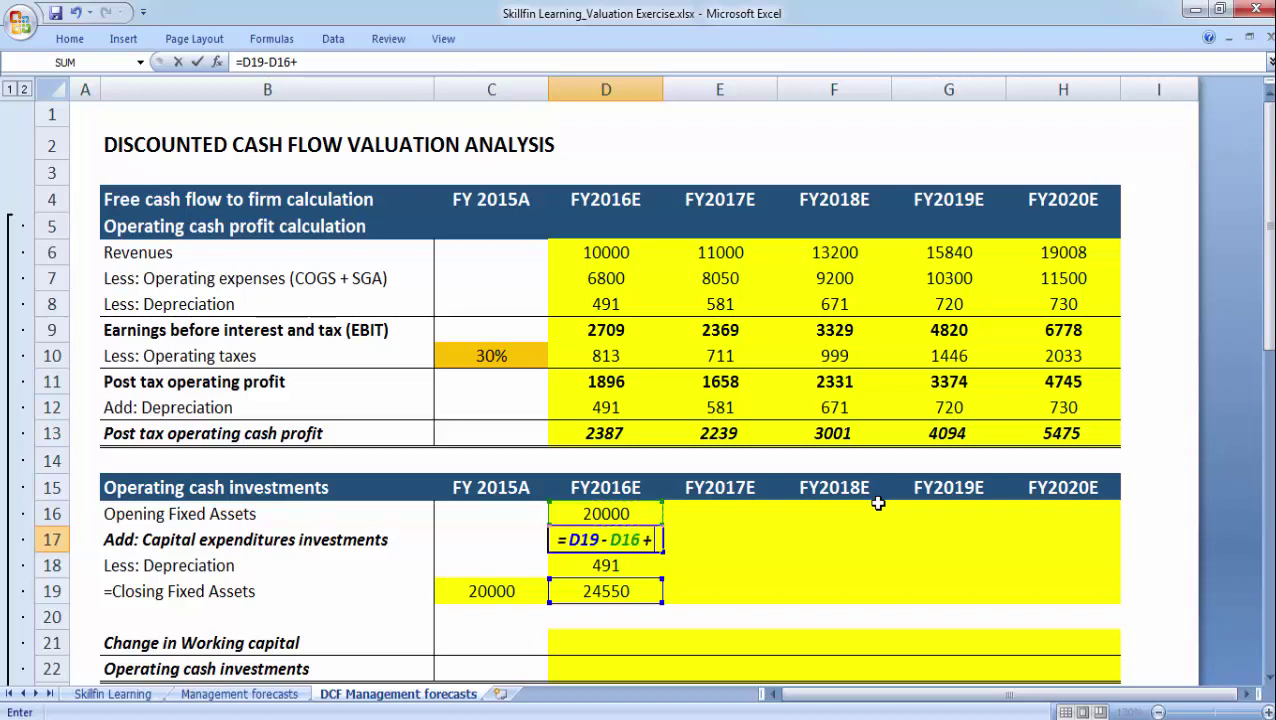
{"action": "key", "text": "Down"}
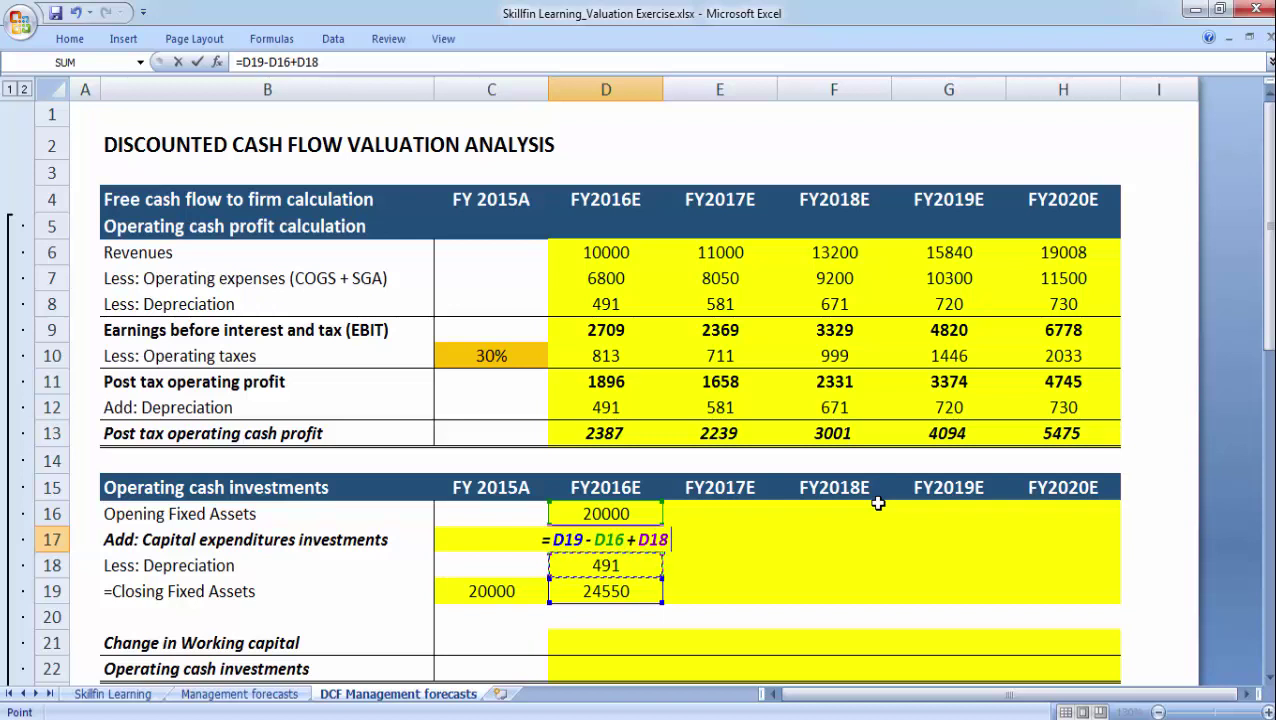
{"action": "key", "text": "Return"}
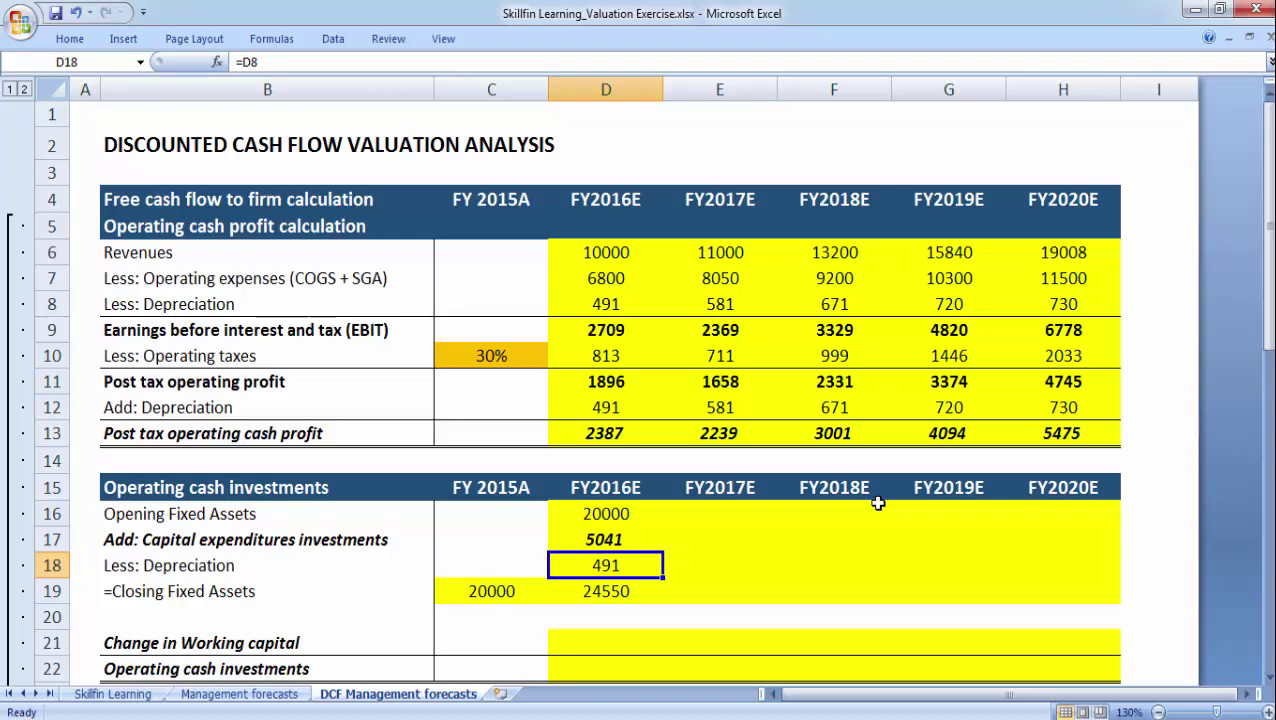
Step: Copy the D16:D19 roll-forward formulas across E16:H19 for FY2017E–FY2020E
{"action": "key", "text": "Up"}
{"action": "key", "text": "Up"}
{"action": "key", "text": "shift+Down"}
{"action": "key", "text": "shift+Down"}
{"action": "key", "text": "shift+Down"}
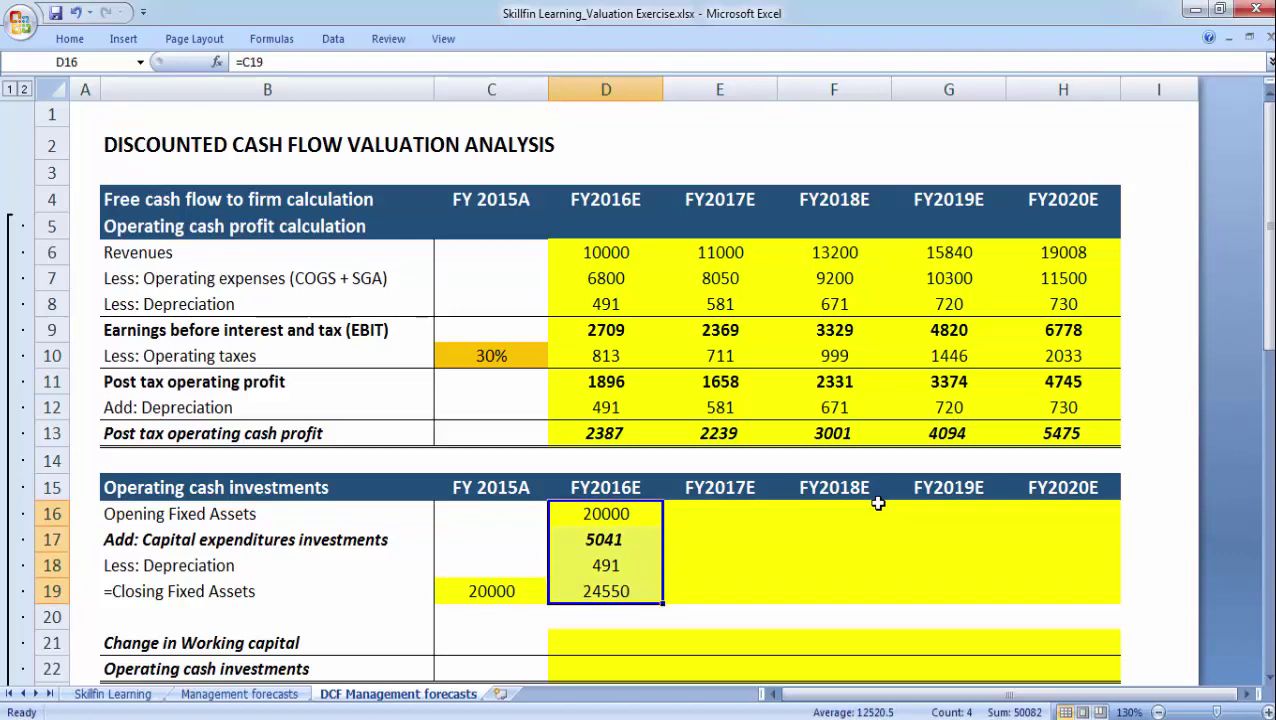
{"action": "key", "text": "ctrl+c"}
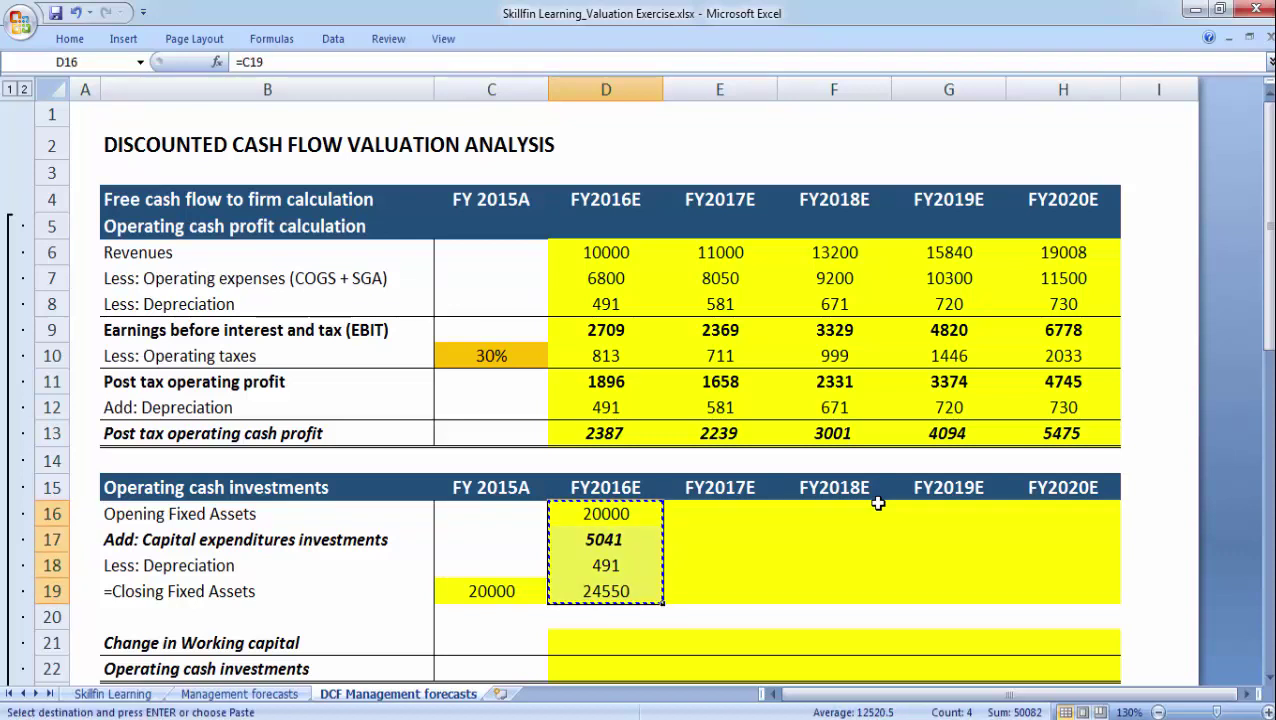
{"action": "key", "text": "Right"}
{"action": "key", "text": "shift+Right"}
{"action": "key", "text": "shift+Right"}
{"action": "key", "text": "shift+Right"}
{"action": "key", "text": "shift+Right"}
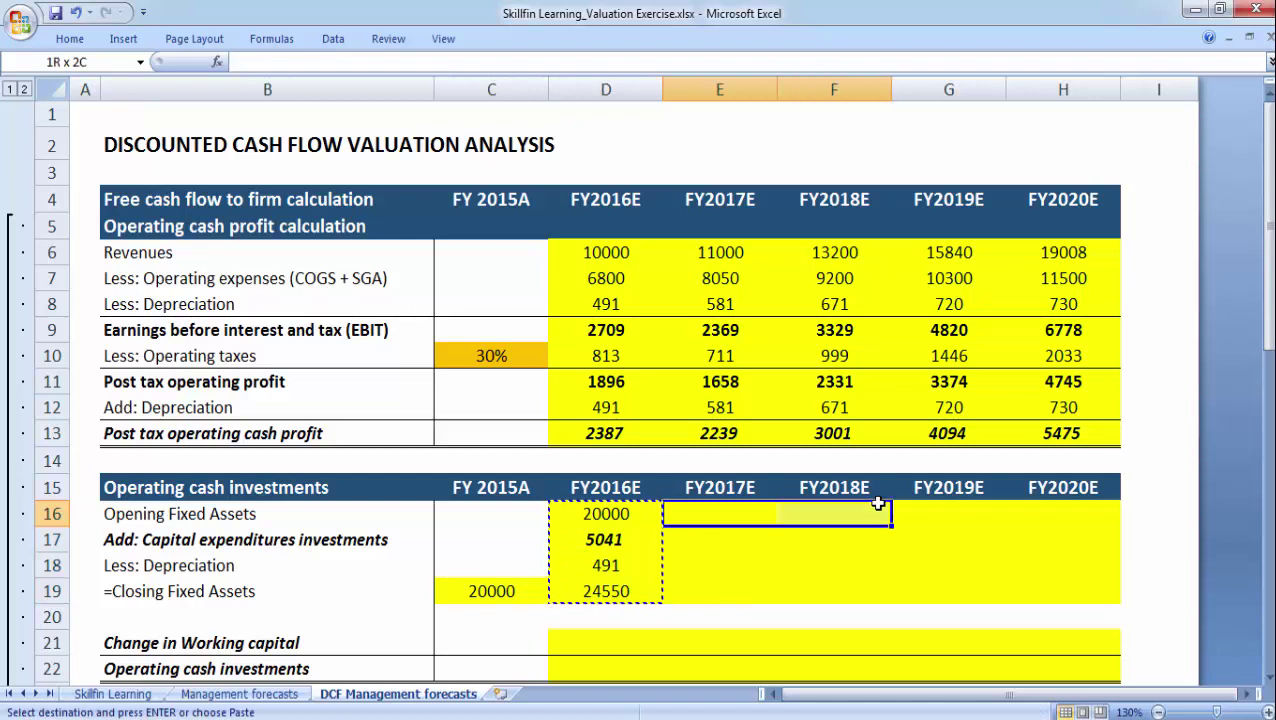
{"action": "key", "text": "shift+Left"}
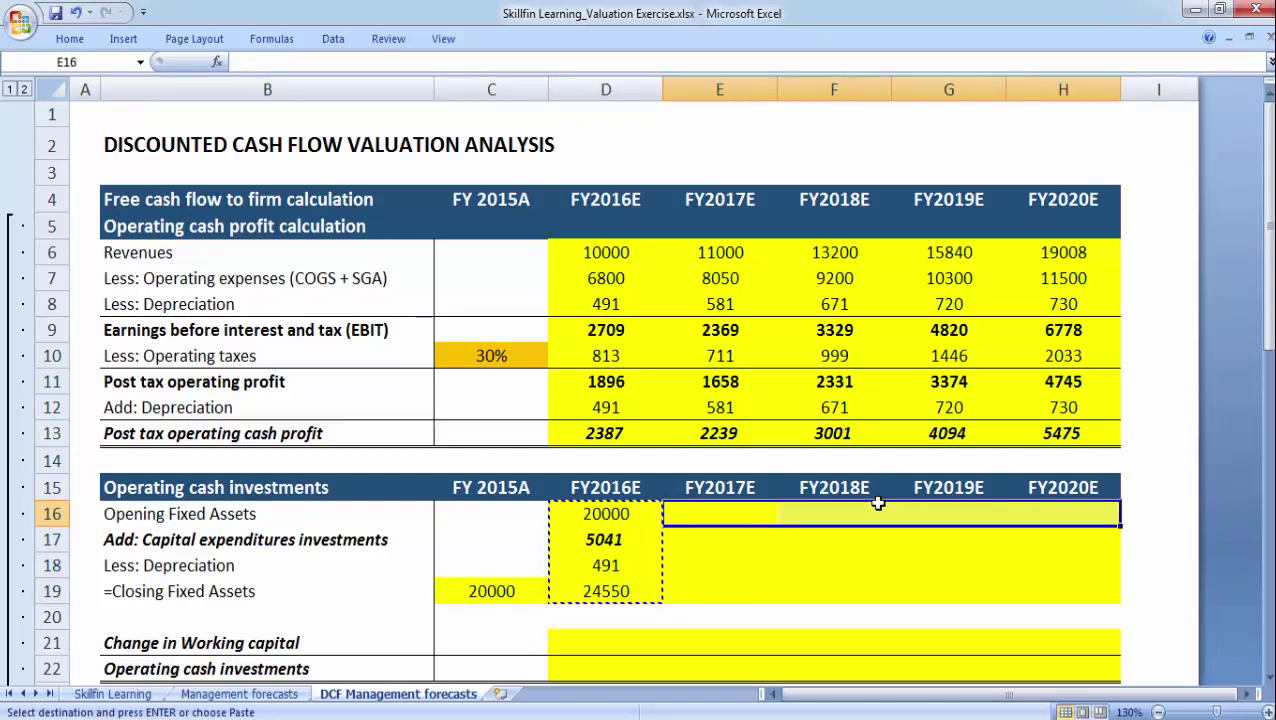
{"action": "key", "text": "ctrl+v"}
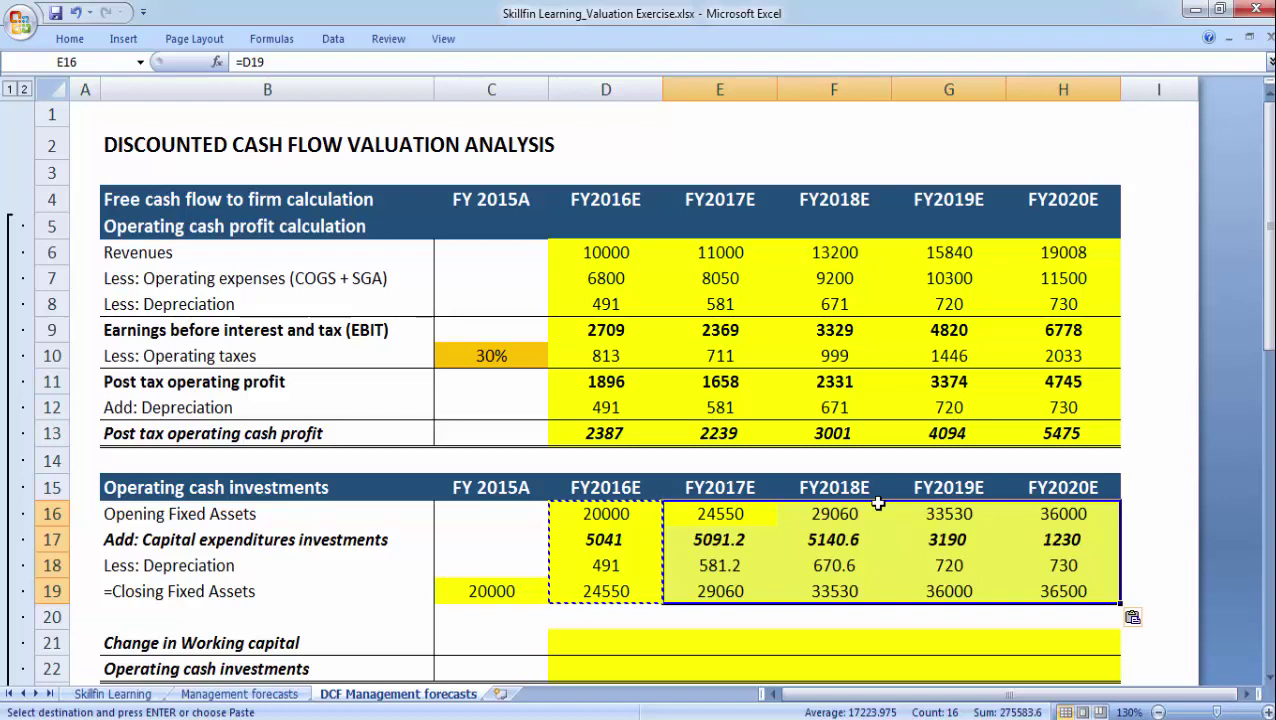
{"action": "key", "text": "Escape"}
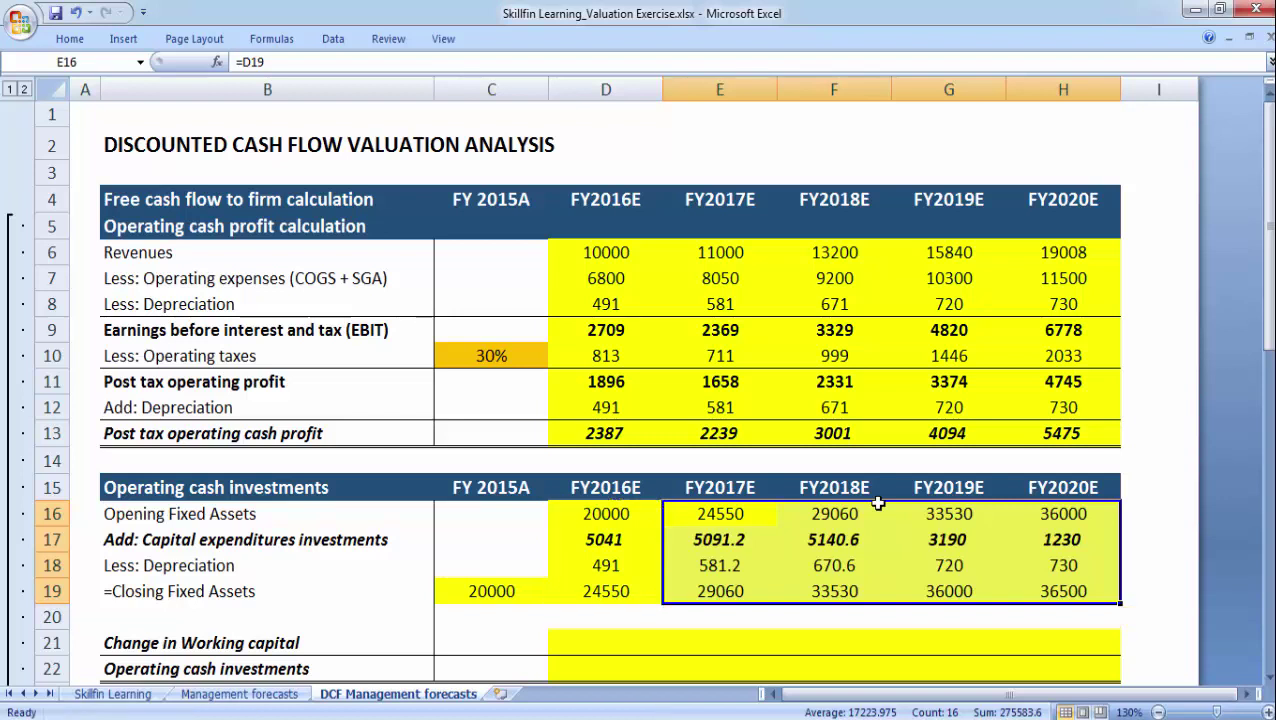
{"action": "left_click_drag", "start_coordinate": [697, 551], "coordinate": [825, 558]}
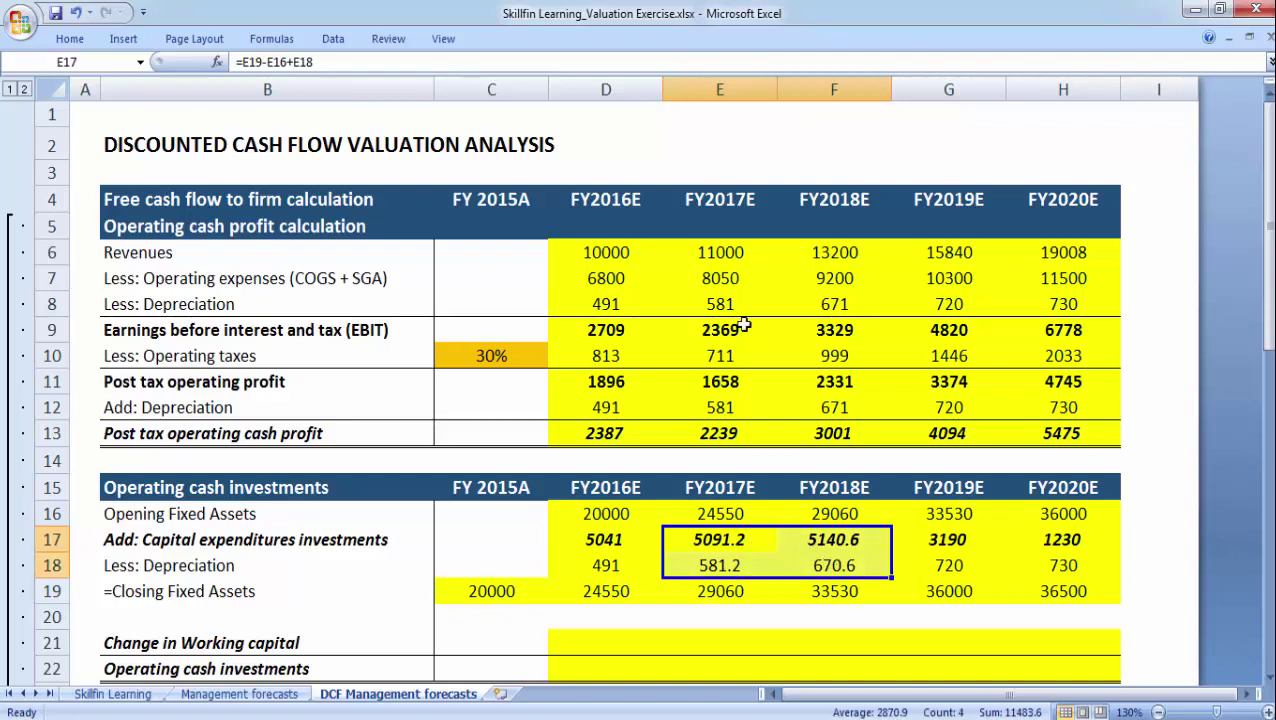
Step: Show E17:F18 with no decimals, giving 5091, 5141, 581 and 671
{"action": "left_click", "coordinate": [62, 38]}
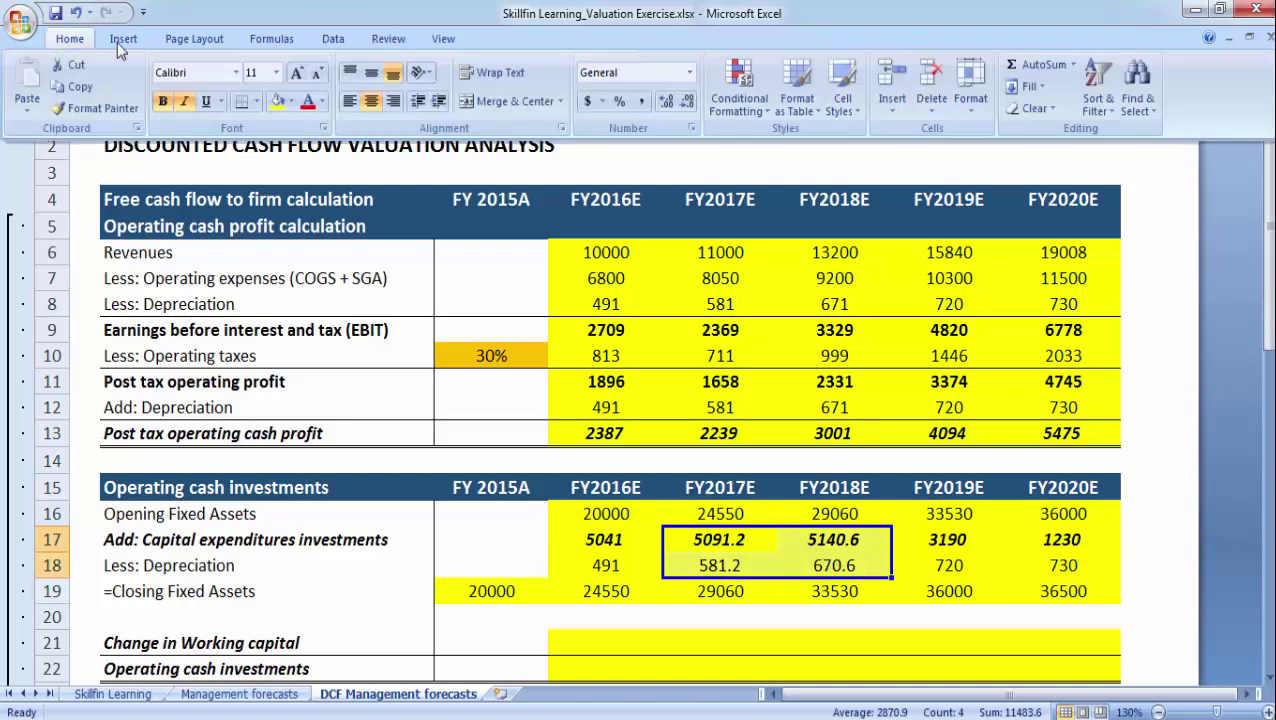
{"action": "left_click", "coordinate": [688, 104]}
{"action": "left_click", "coordinate": [604, 591]}
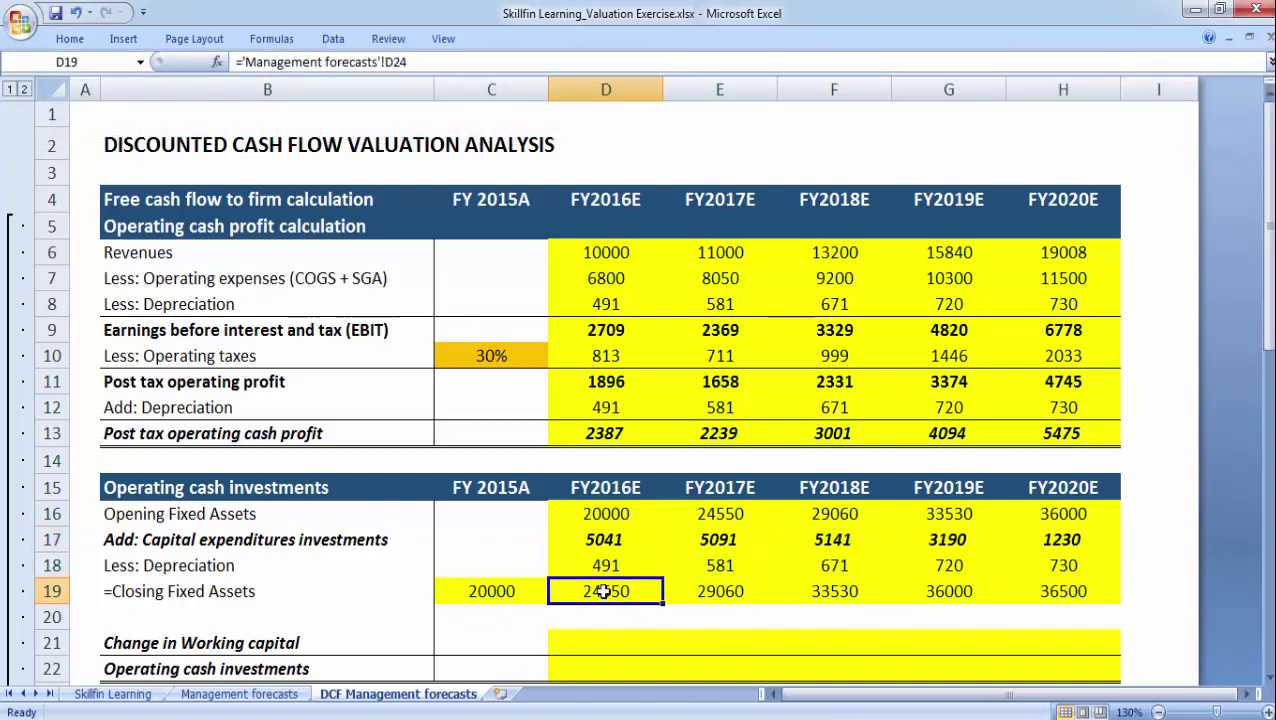